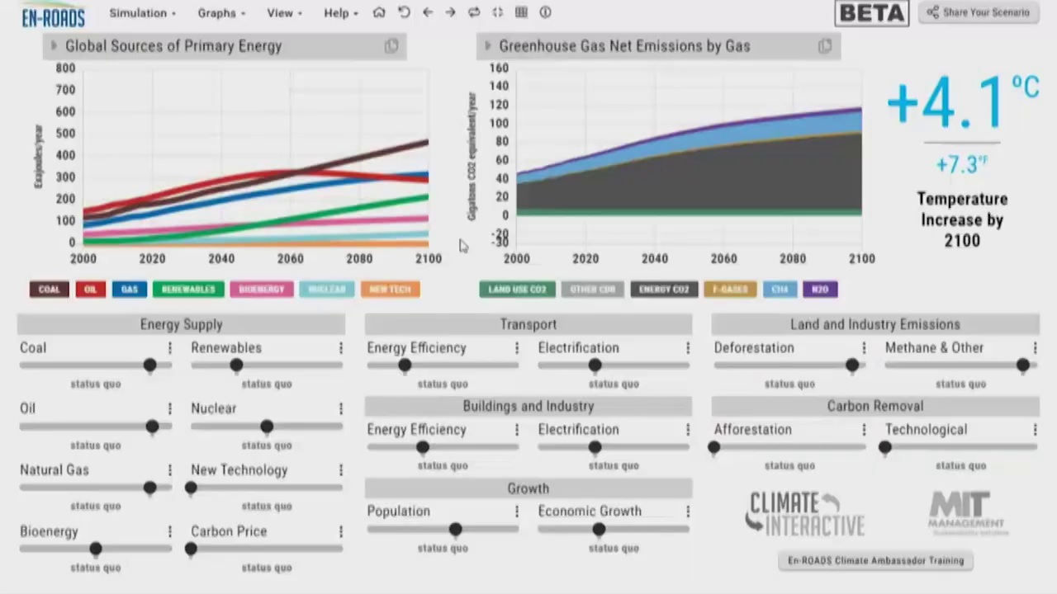
Try taxing coal very highly, replay the change on the graphs, and undo the tax.
{"action": "left_click_drag", "start_coordinate": [160, 373], "coordinate": [41, 371]}
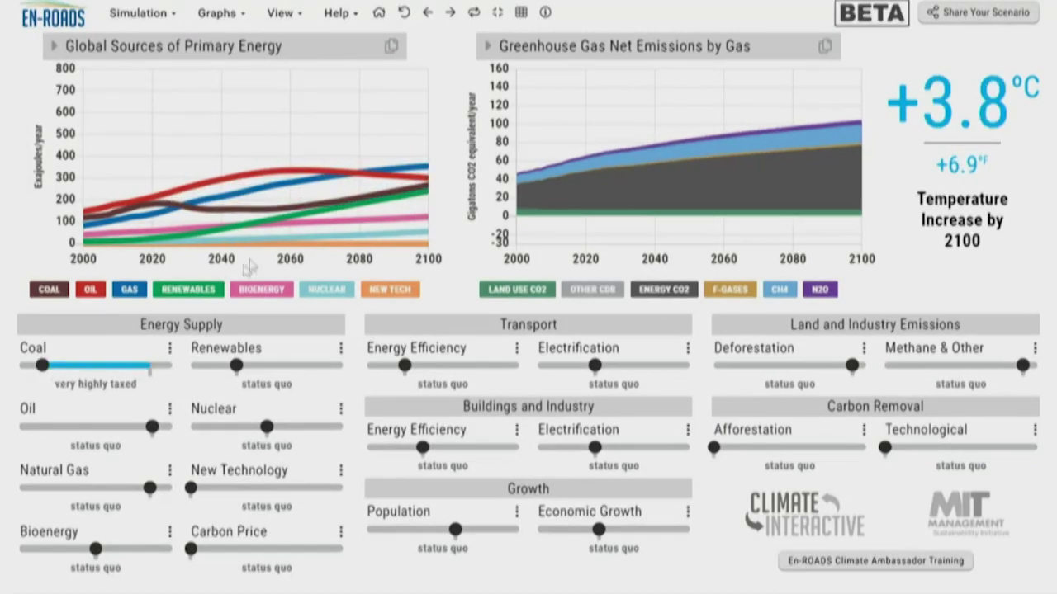
{"action": "left_click", "coordinate": [473, 22]}
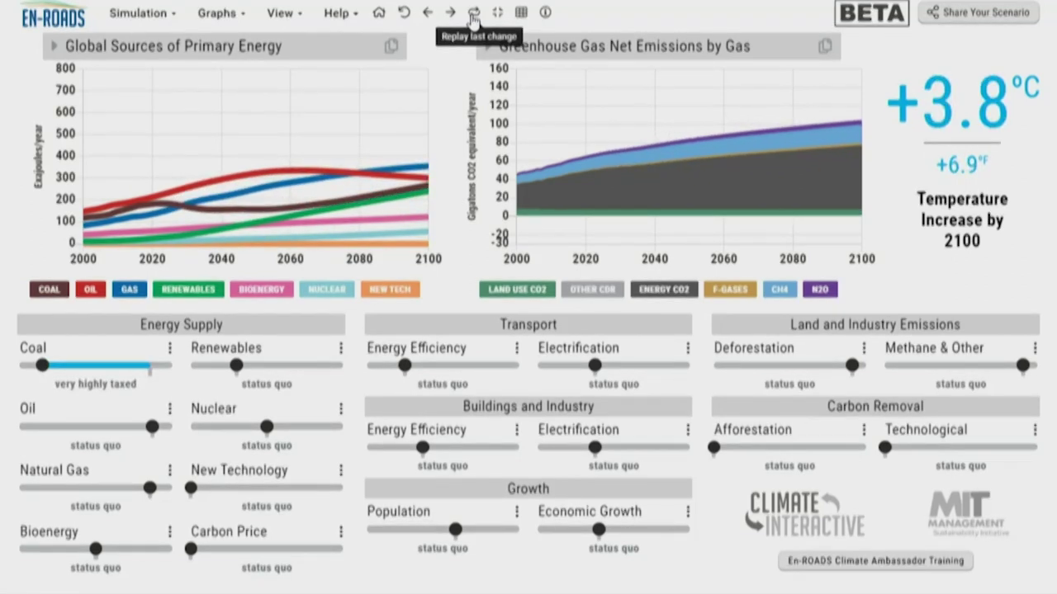
{"action": "left_click", "coordinate": [430, 14]}
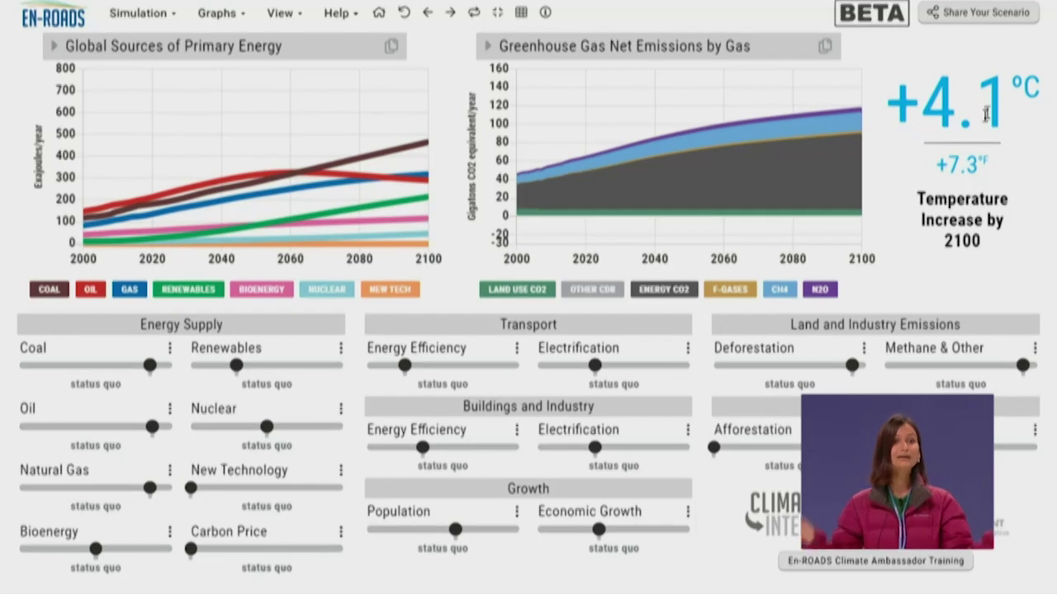
Replay the energy efficiency changes for transport and for buildings and industry repeatedly to compare energy sources, emissions and temperature.
{"action": "left_click", "coordinate": [473, 14]}
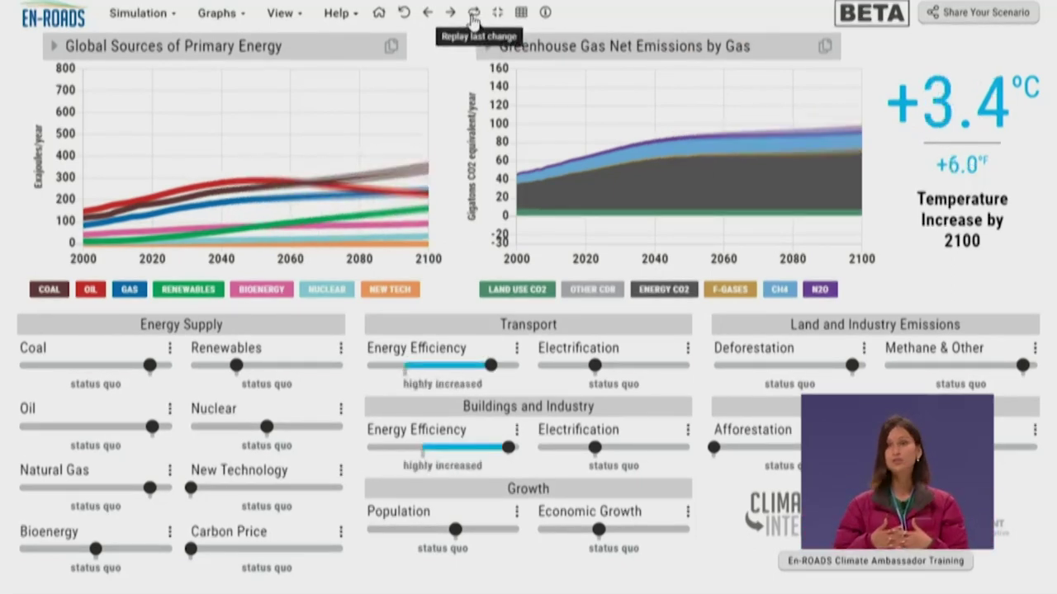
{"action": "left_click", "coordinate": [473, 14]}
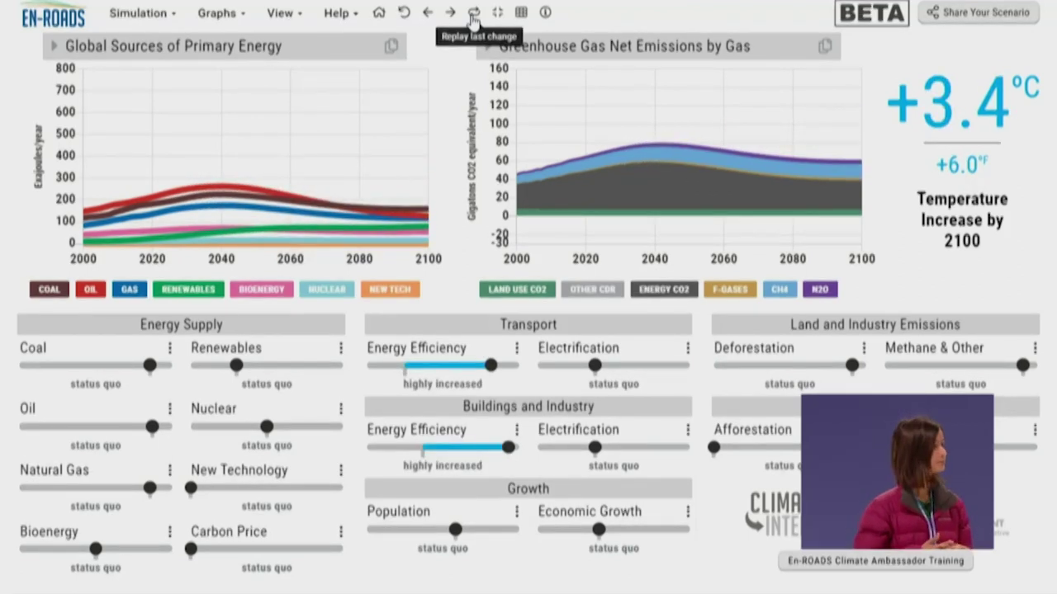
{"action": "left_click", "coordinate": [473, 14]}
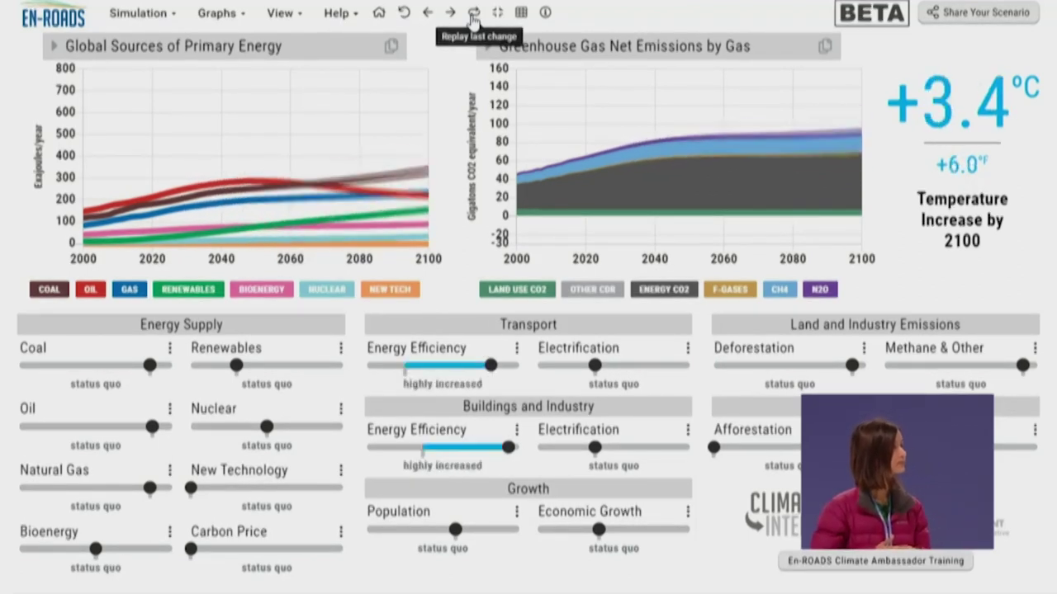
{"action": "left_click", "coordinate": [473, 14]}
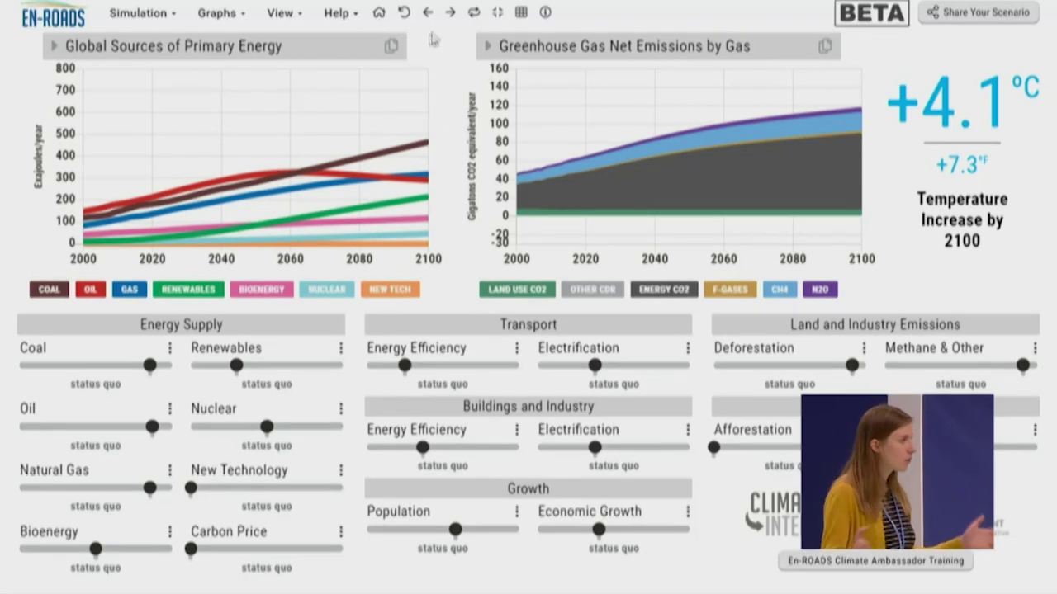
{"action": "left_click", "coordinate": [473, 15]}
{"action": "left_click", "coordinate": [473, 14]}
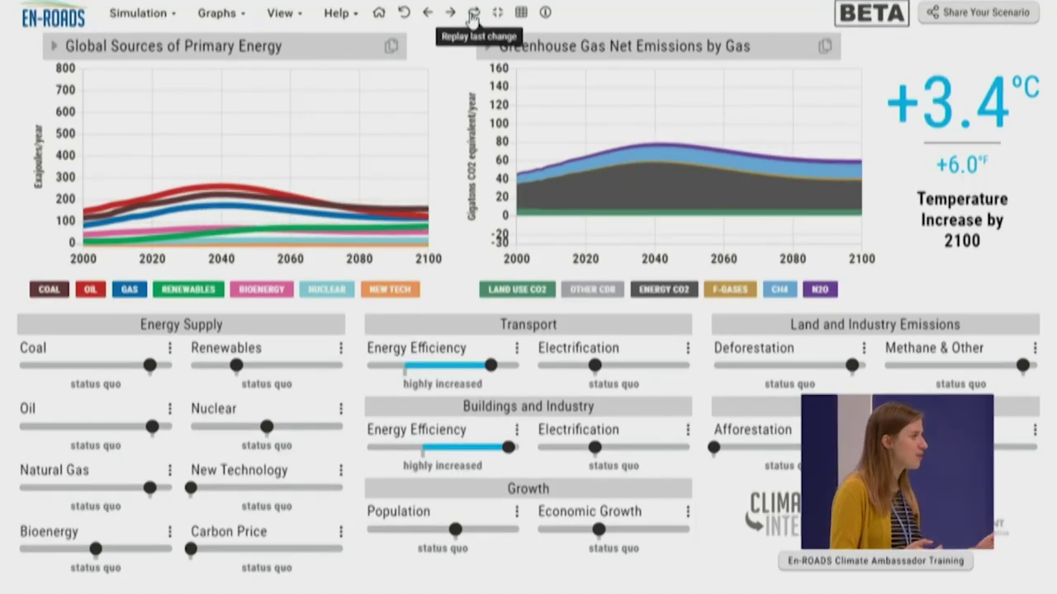
{"action": "left_click", "coordinate": [473, 15]}
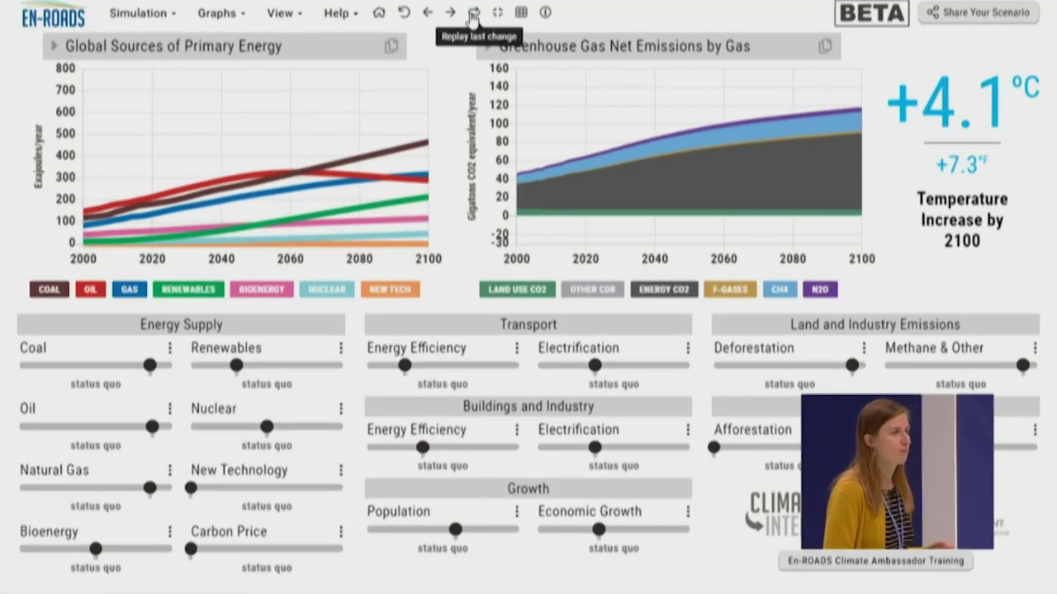
{"action": "left_click", "coordinate": [473, 15]}
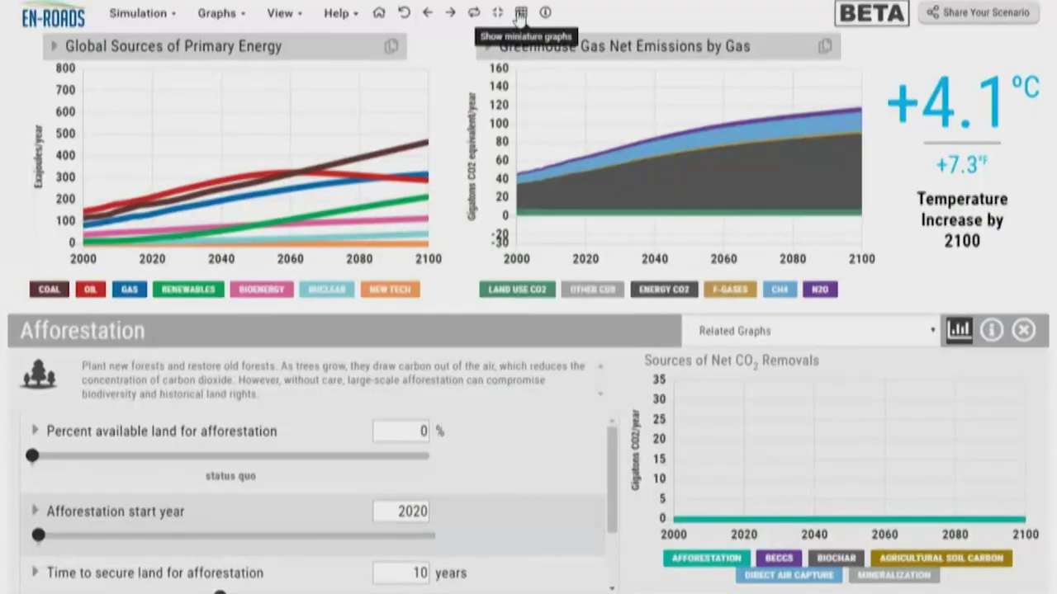
Show the Sources of Net CO2 Removals graph and set the percent available land for afforestation to 98%.
{"action": "left_click", "coordinate": [518, 16]}
{"action": "left_click", "coordinate": [597, 228]}
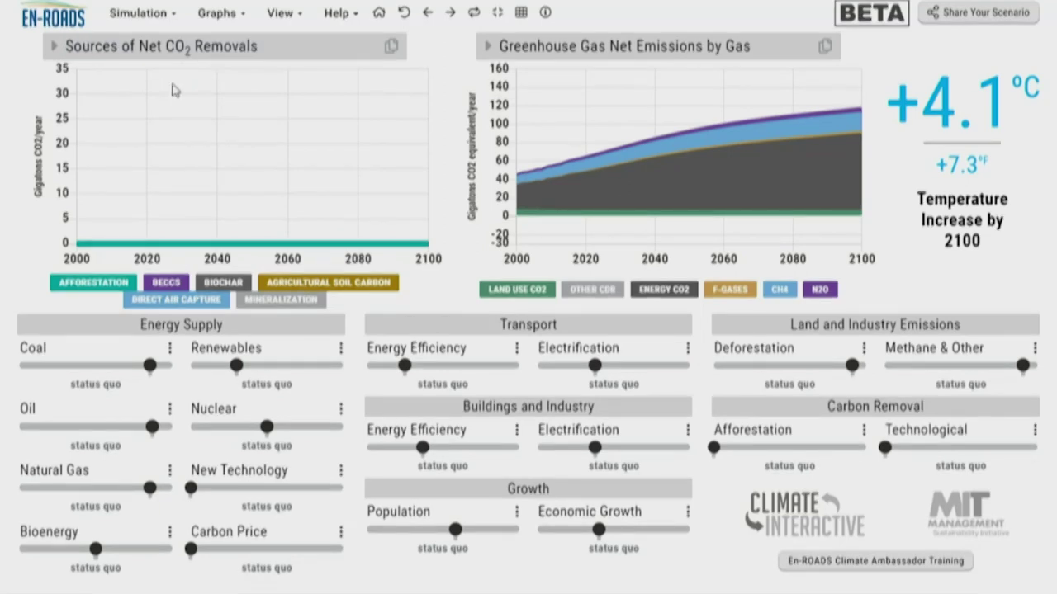
{"action": "left_click", "coordinate": [863, 430]}
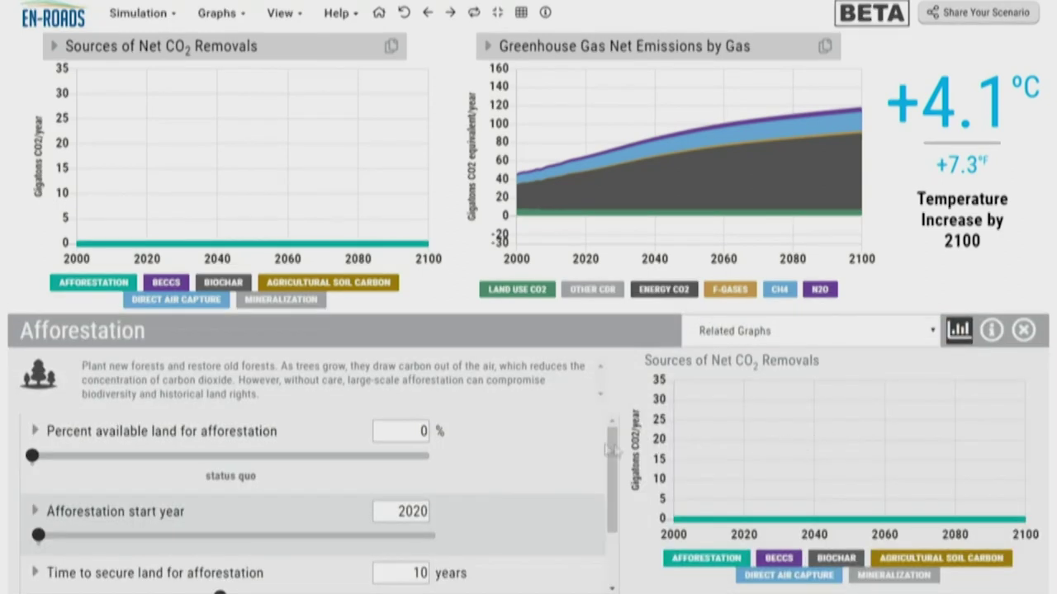
{"action": "left_click", "coordinate": [423, 462]}
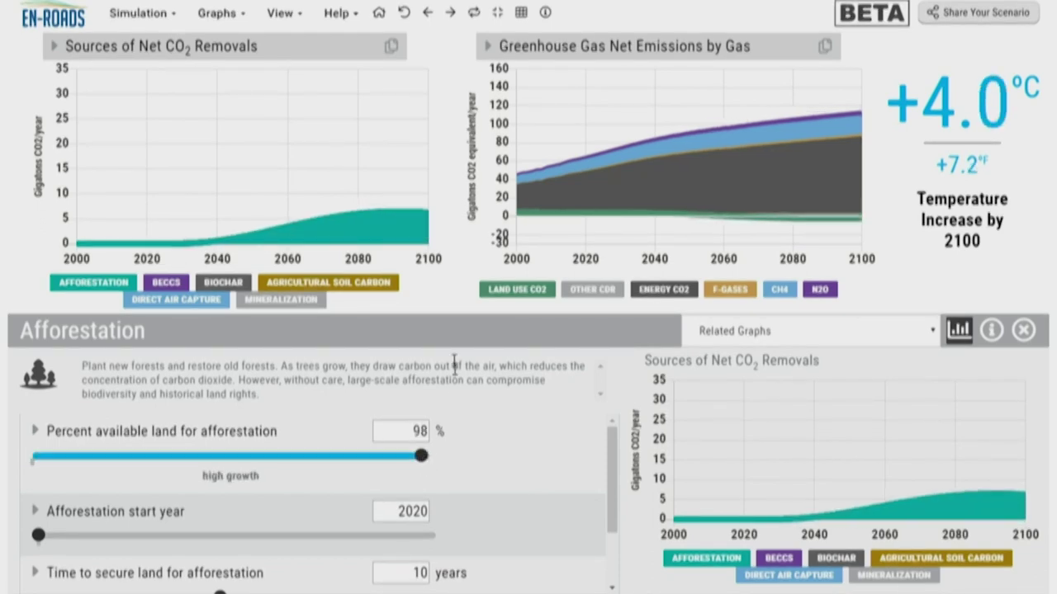
Replay the afforestation change several times to examine its effect on CO2 removals, net emissions and temperature.
{"action": "left_click", "coordinate": [476, 18]}
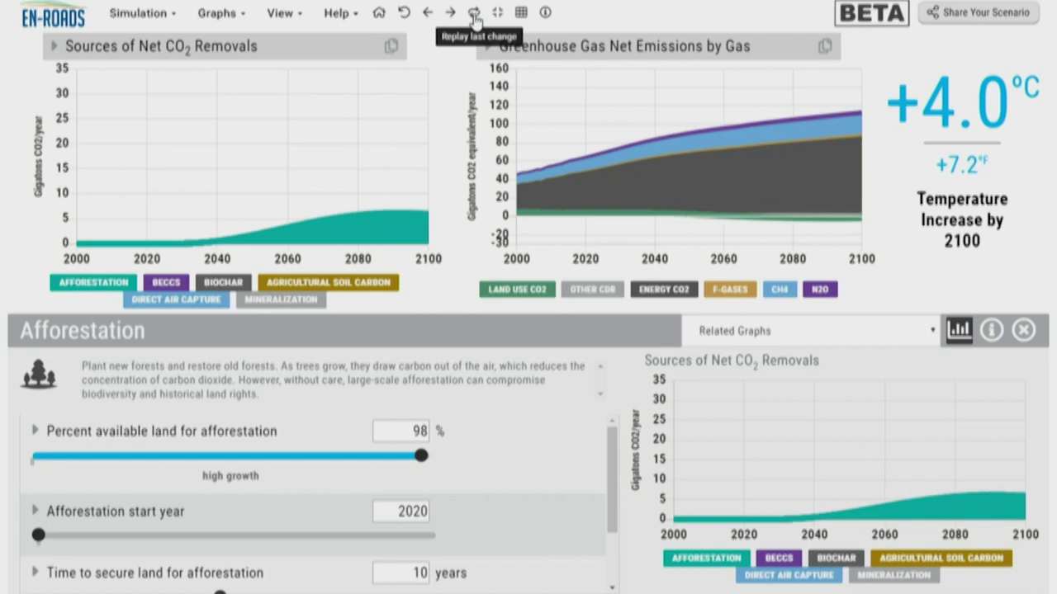
{"action": "left_click", "coordinate": [476, 18]}
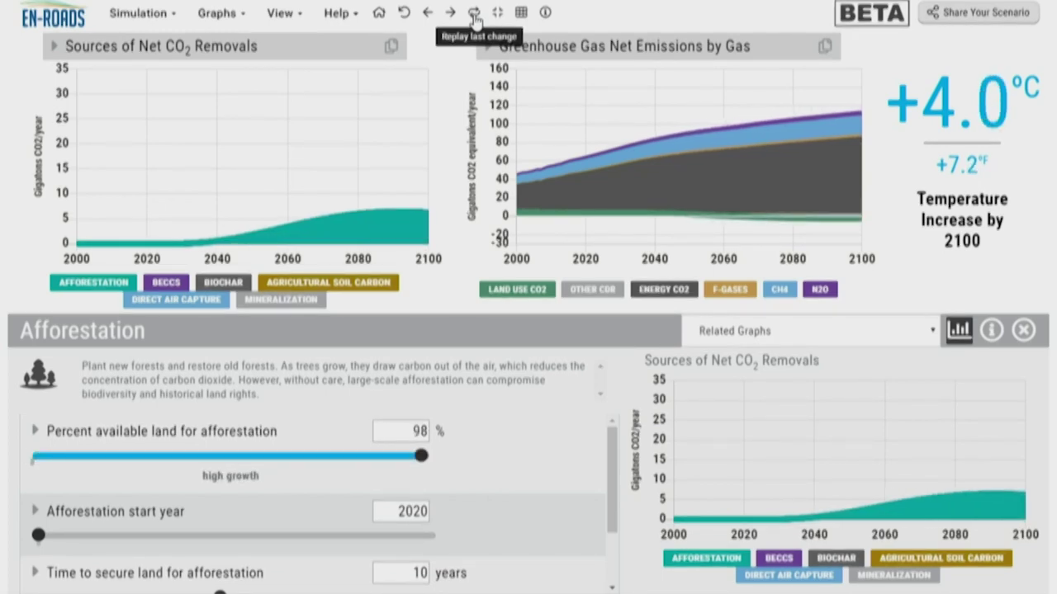
{"action": "left_click", "coordinate": [475, 18]}
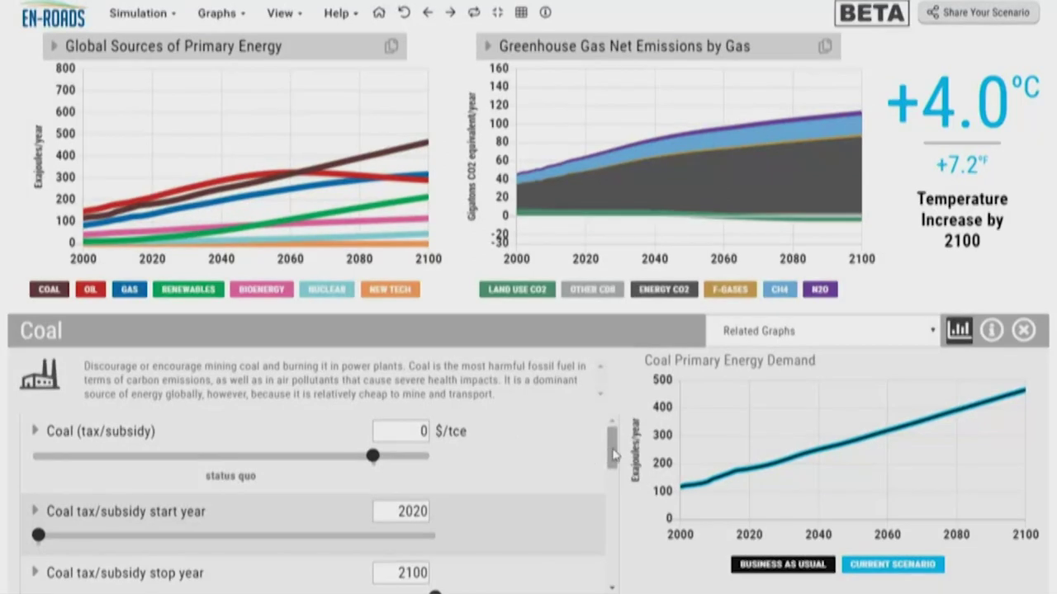
In the coal settings, enable the stop on building new coal infrastructure and set its year to 2021.
{"action": "left_click_drag", "start_coordinate": [614, 455], "coordinate": [585, 545]}
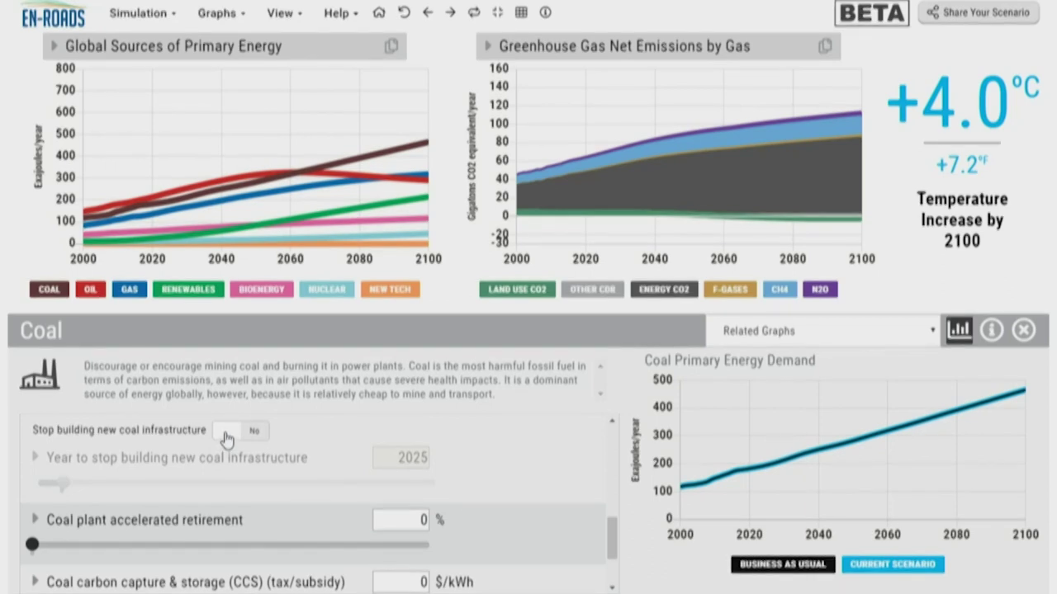
{"action": "left_click", "coordinate": [258, 438]}
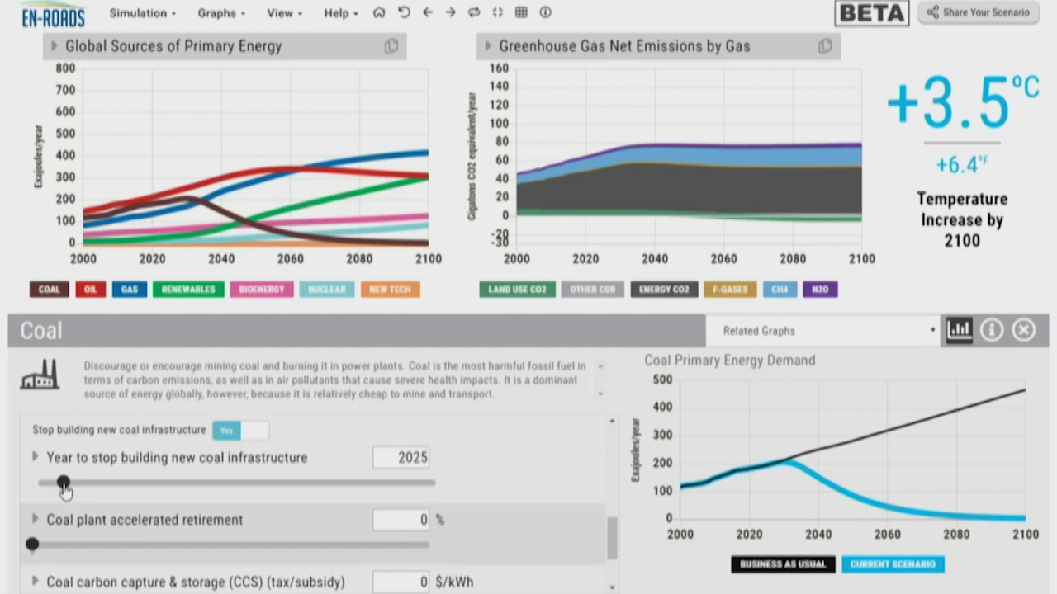
{"action": "left_click_drag", "start_coordinate": [46, 489], "coordinate": [45, 488]}
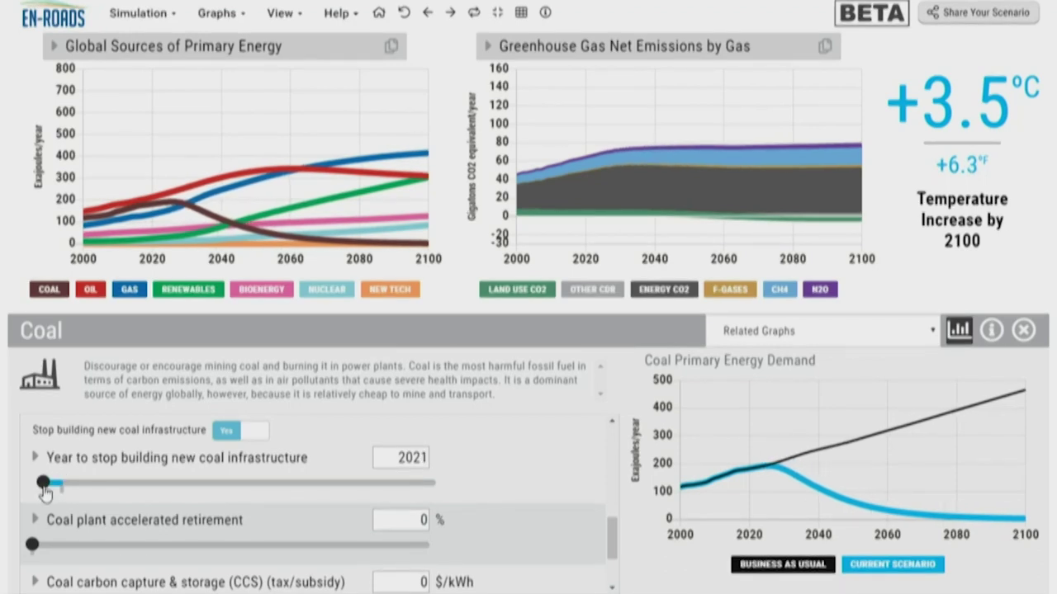
Switch the stop on new coal infrastructure off and on repeatedly to compare the energy and emissions graphs, leaving it enabled.
{"action": "left_click", "coordinate": [252, 438]}
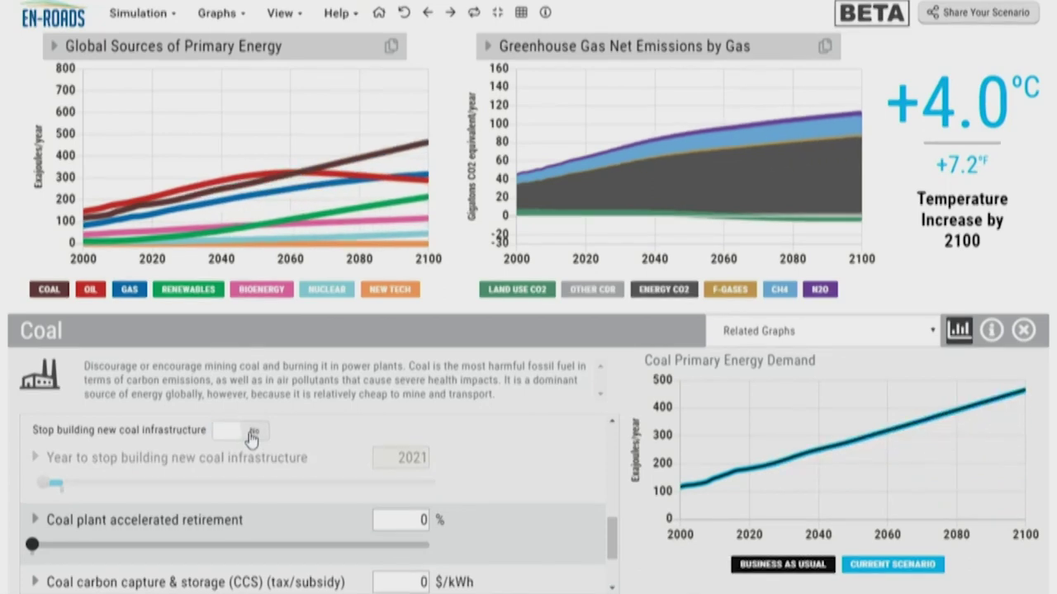
{"action": "left_click", "coordinate": [252, 438]}
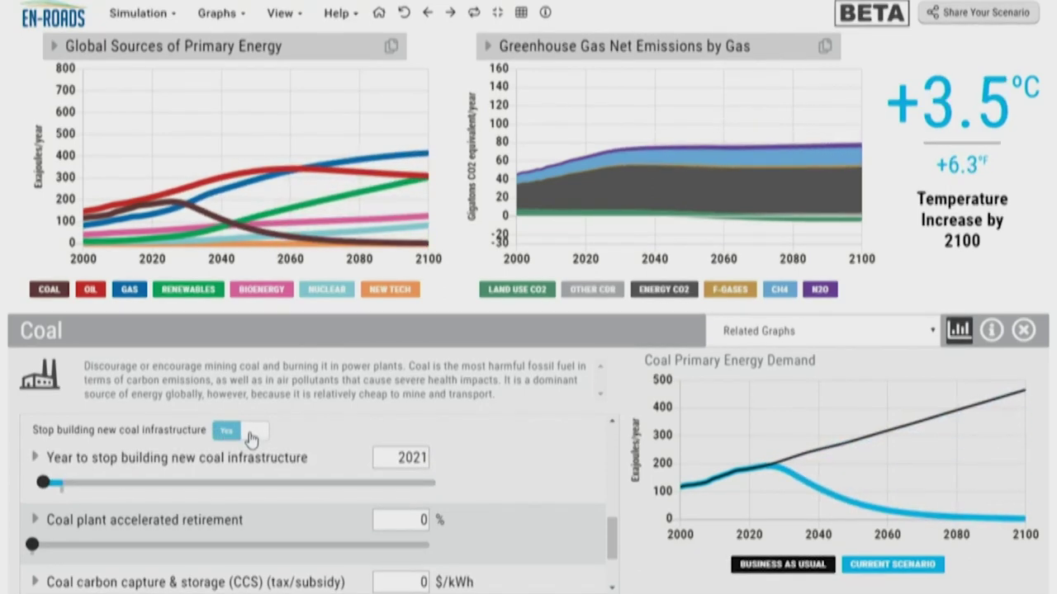
{"action": "left_click", "coordinate": [252, 437]}
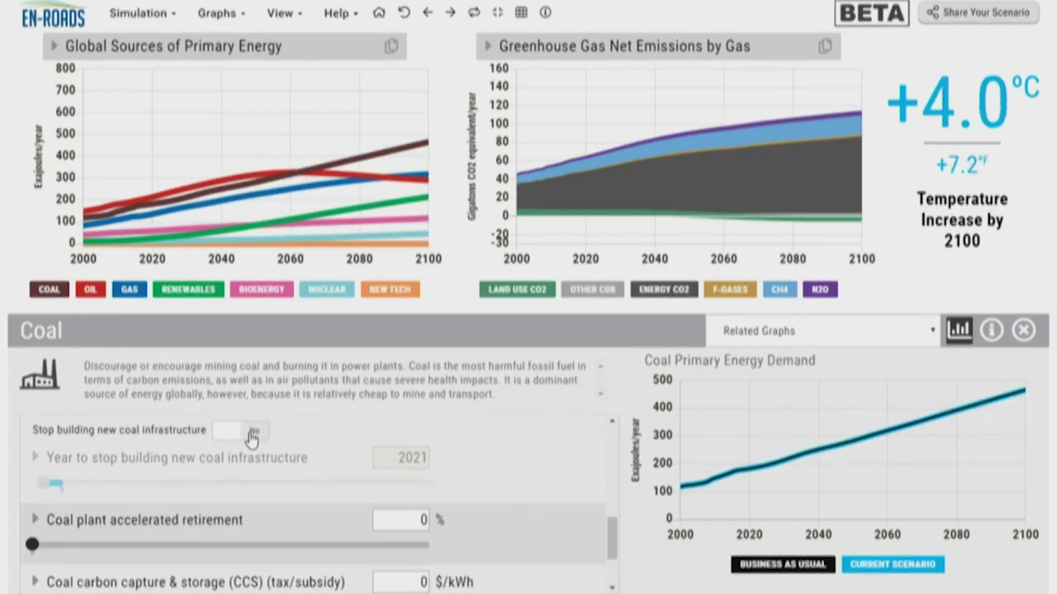
{"action": "left_click", "coordinate": [252, 438]}
{"action": "left_click", "coordinate": [251, 438]}
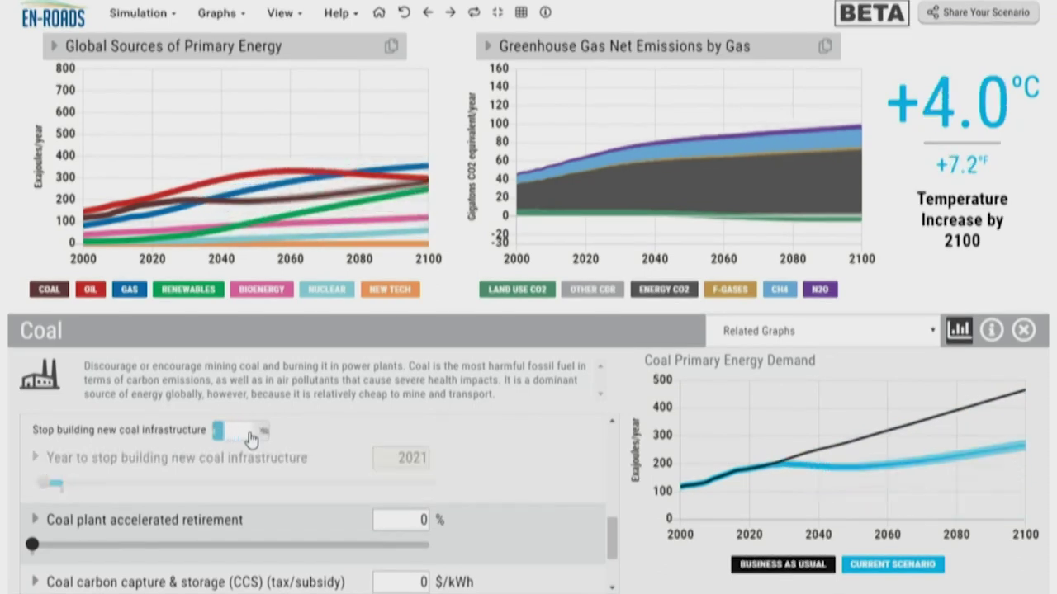
{"action": "left_click", "coordinate": [252, 438]}
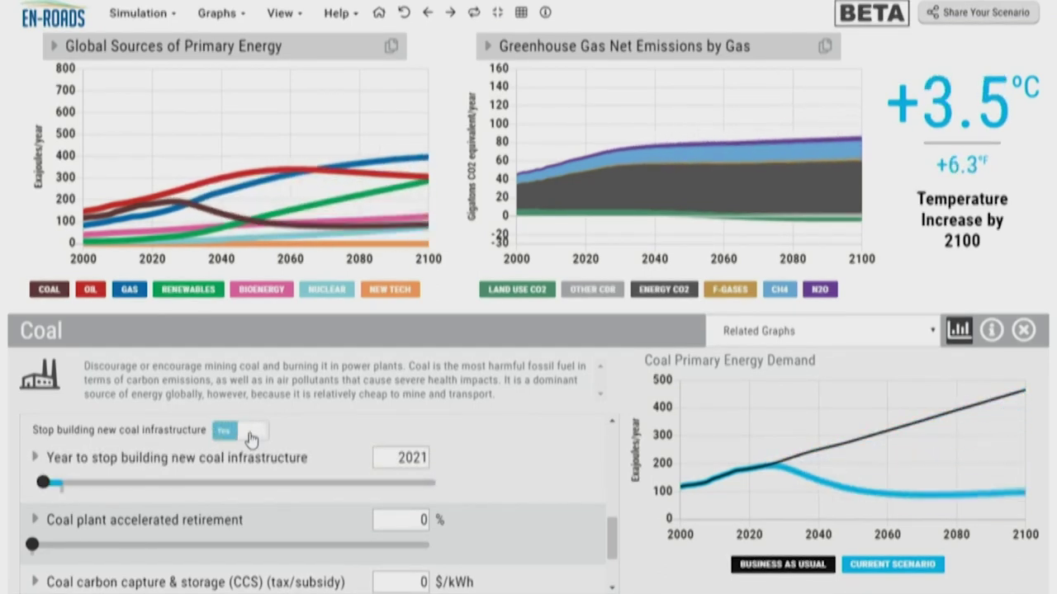
{"action": "left_click", "coordinate": [252, 438]}
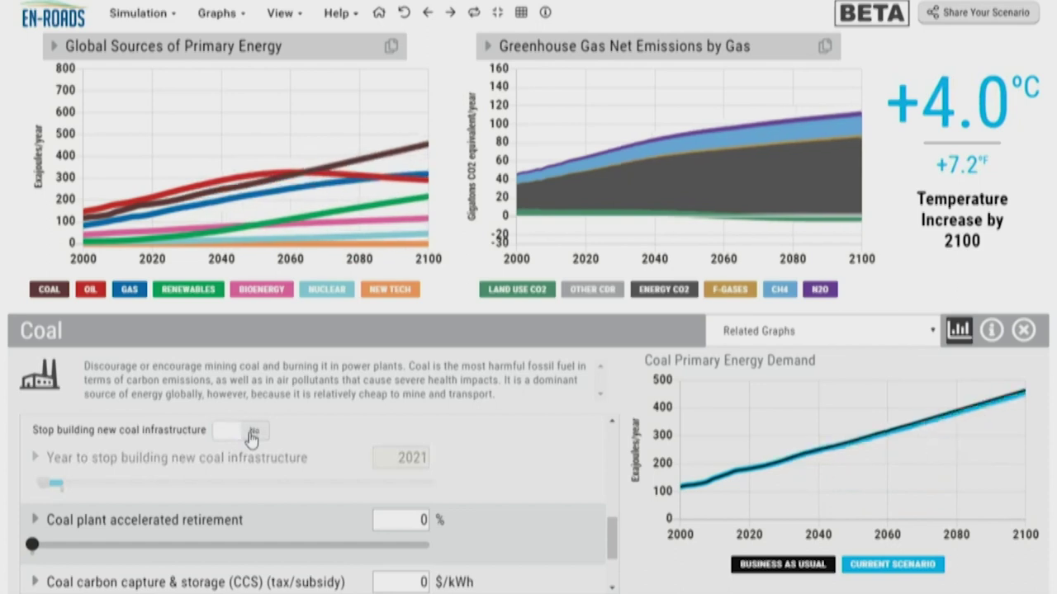
{"action": "left_click", "coordinate": [252, 438]}
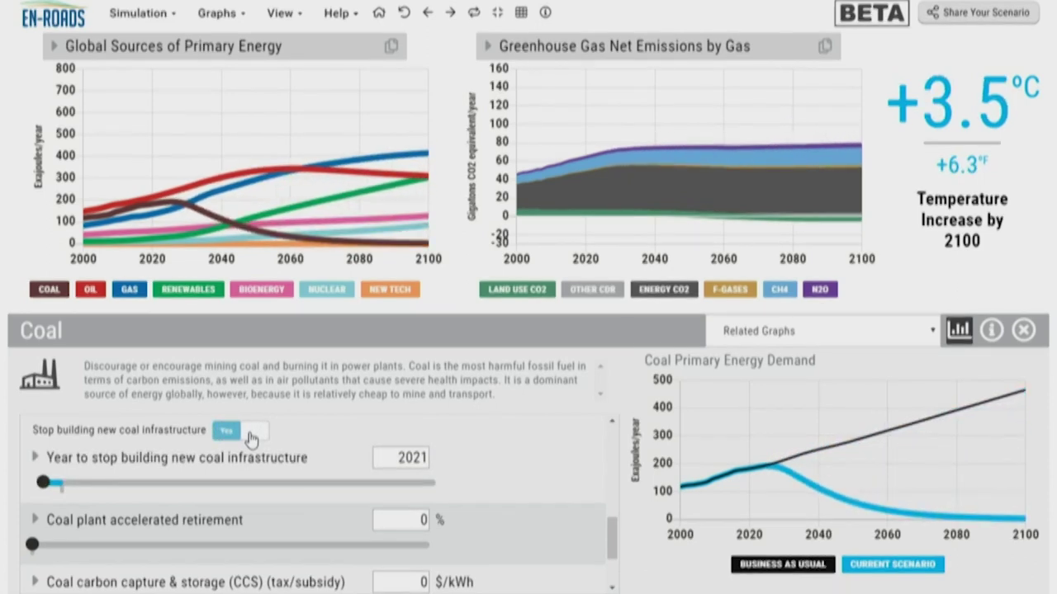
{"action": "left_click", "coordinate": [252, 437]}
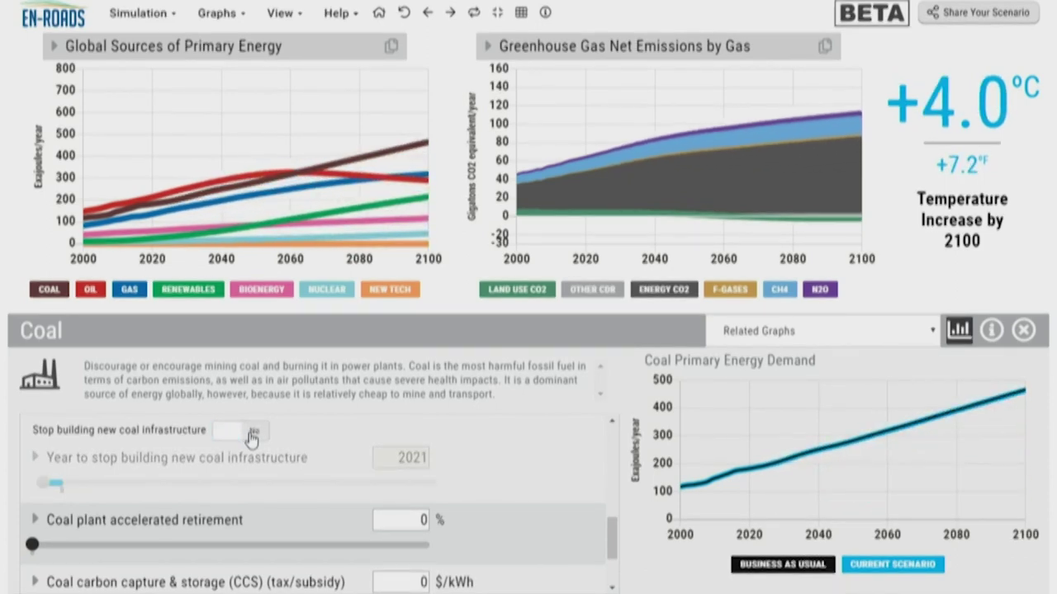
{"action": "left_click", "coordinate": [252, 438]}
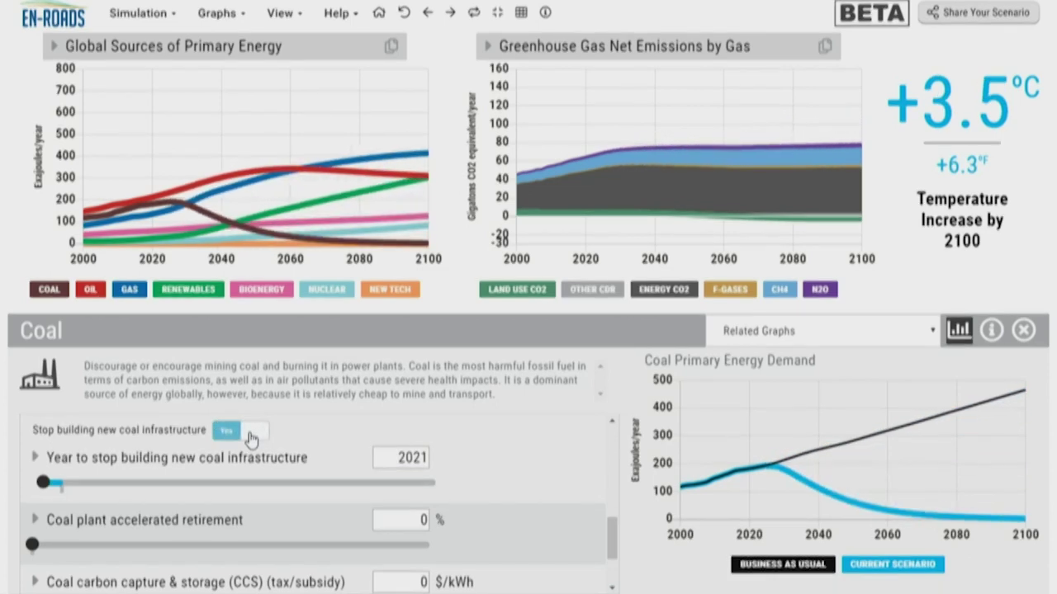
{"action": "left_click", "coordinate": [252, 438]}
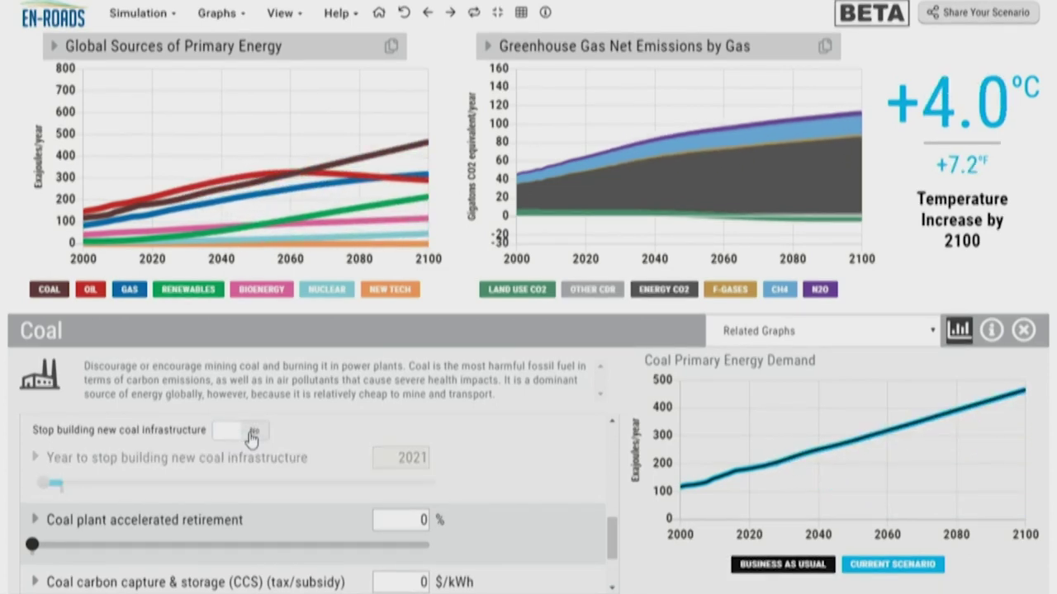
{"action": "left_click", "coordinate": [251, 438]}
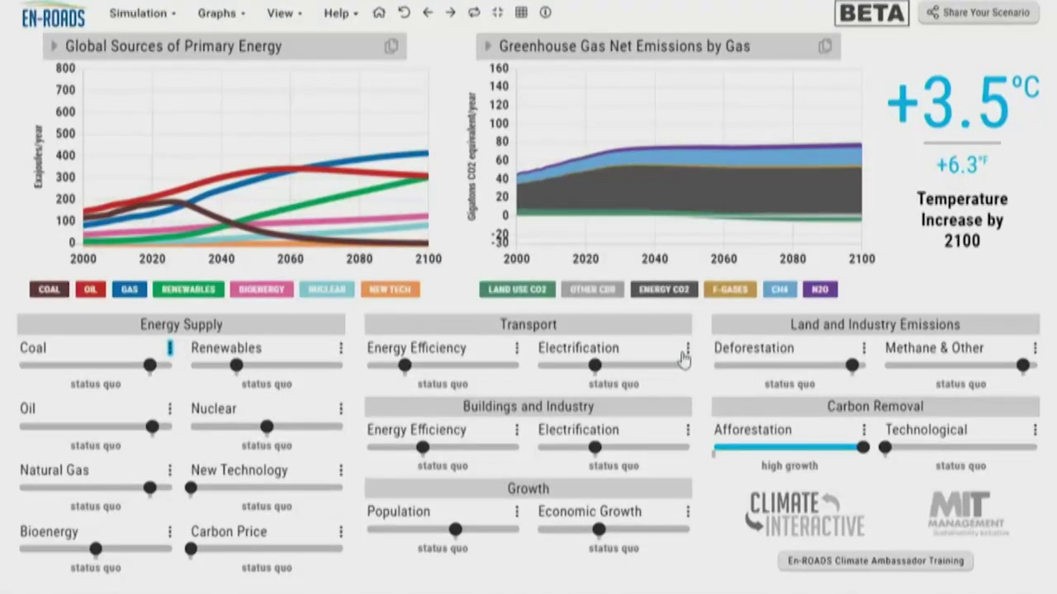
Set transport electrification to 4.6 percent/year and replay the change to compare its effect on the graphs.
{"action": "left_click", "coordinate": [688, 350]}
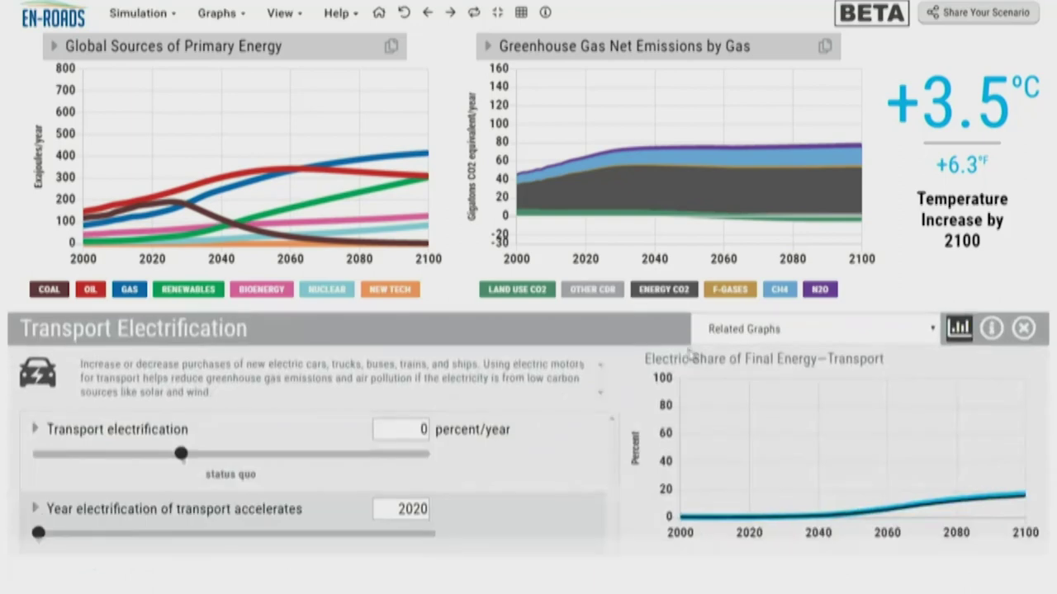
{"action": "left_click", "coordinate": [409, 460]}
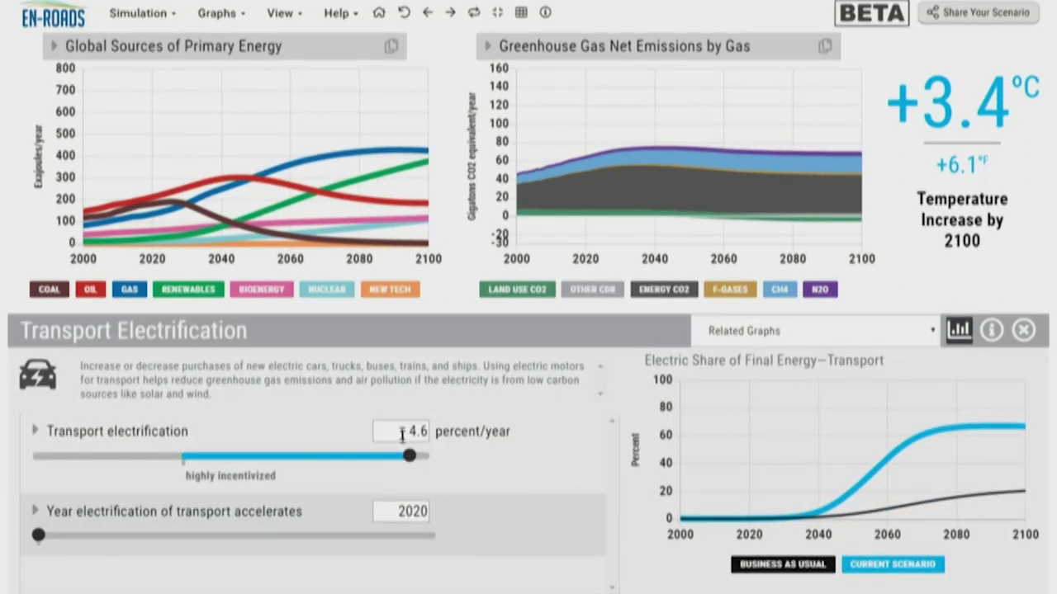
{"action": "left_click", "coordinate": [472, 14]}
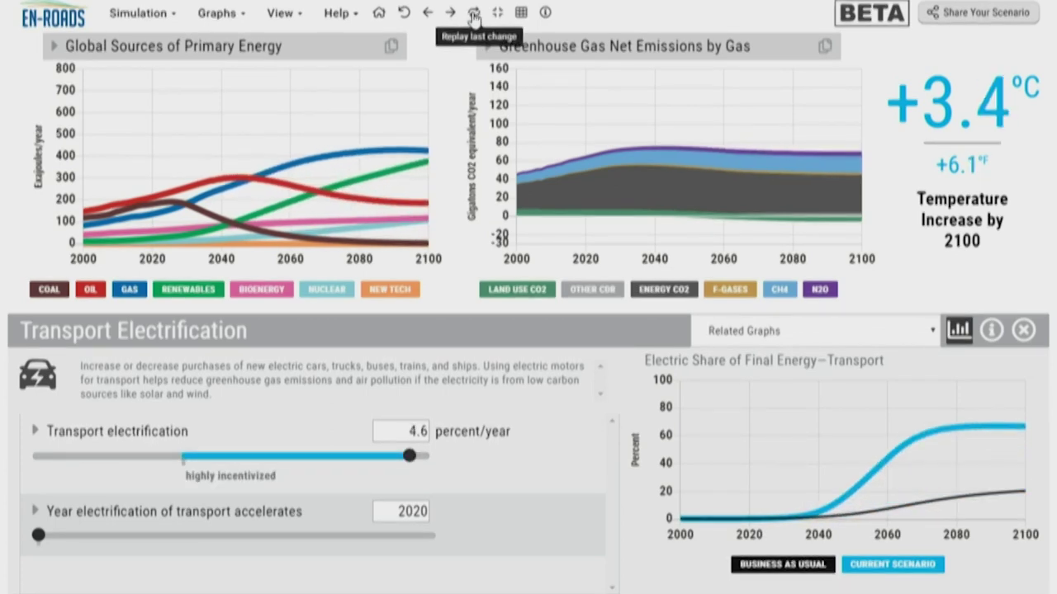
{"action": "left_click", "coordinate": [474, 15]}
{"action": "left_click", "coordinate": [474, 15]}
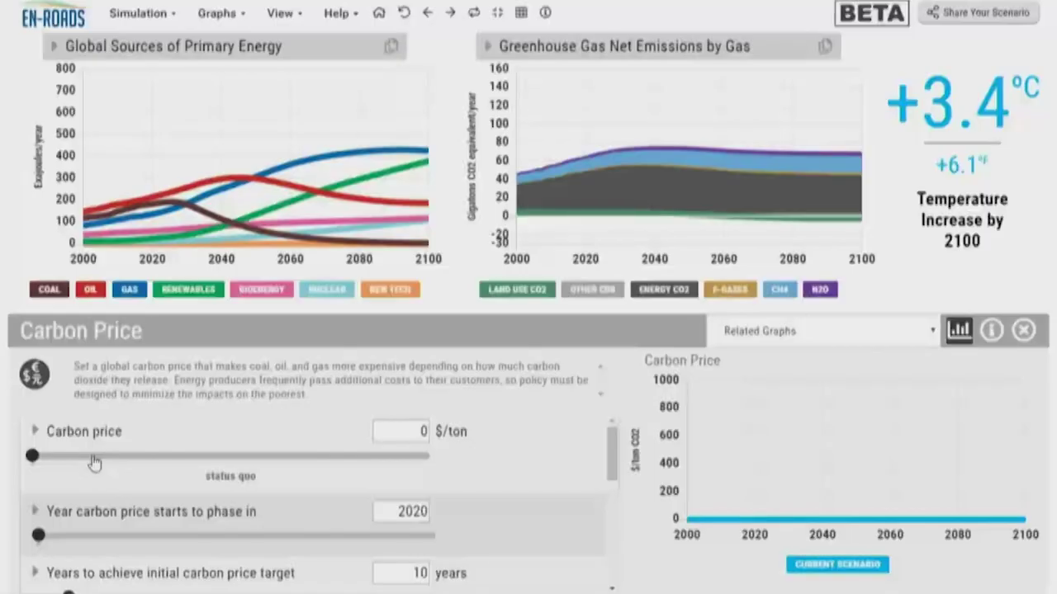
Set the global carbon price to 38 $/ton.
{"action": "left_click", "coordinate": [94, 457]}
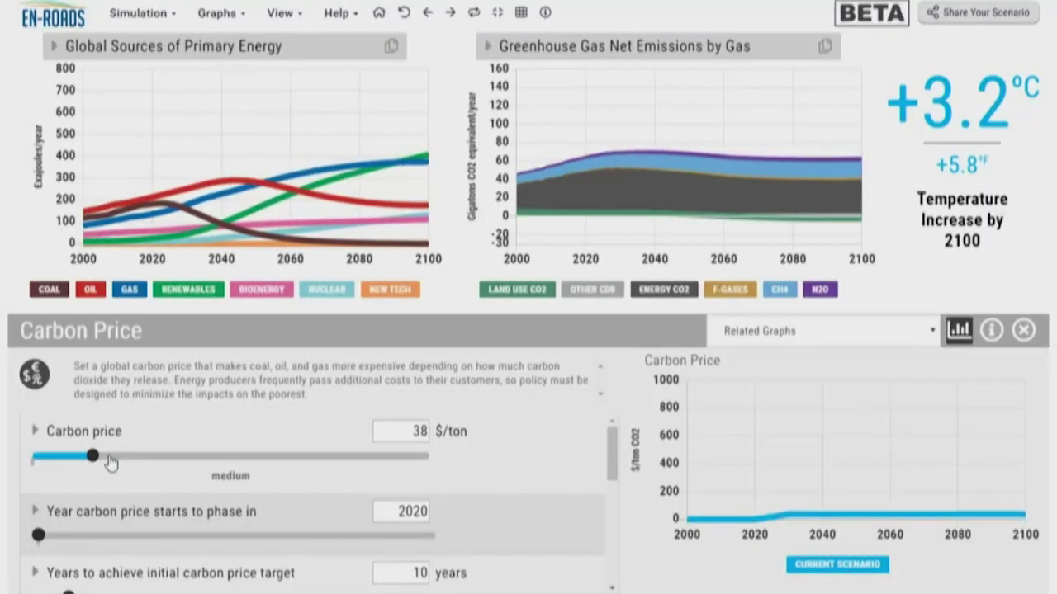
Vary the carbon price between 1 and 53 $/ton to compare the graphs, leave it at 50 $/ton and replay the change.
{"action": "left_click", "coordinate": [112, 459]}
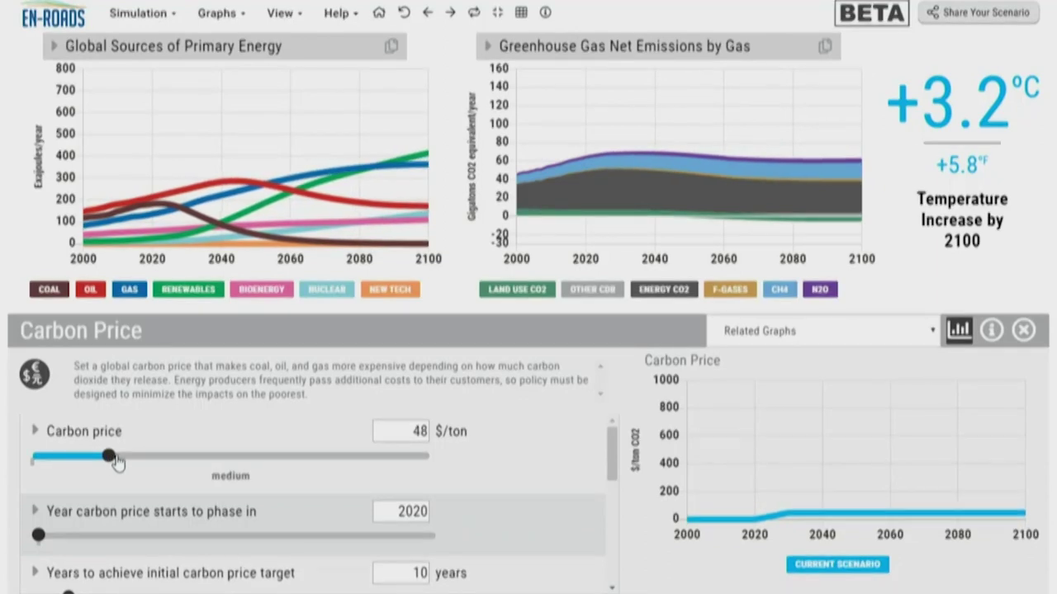
{"action": "left_click", "coordinate": [116, 459]}
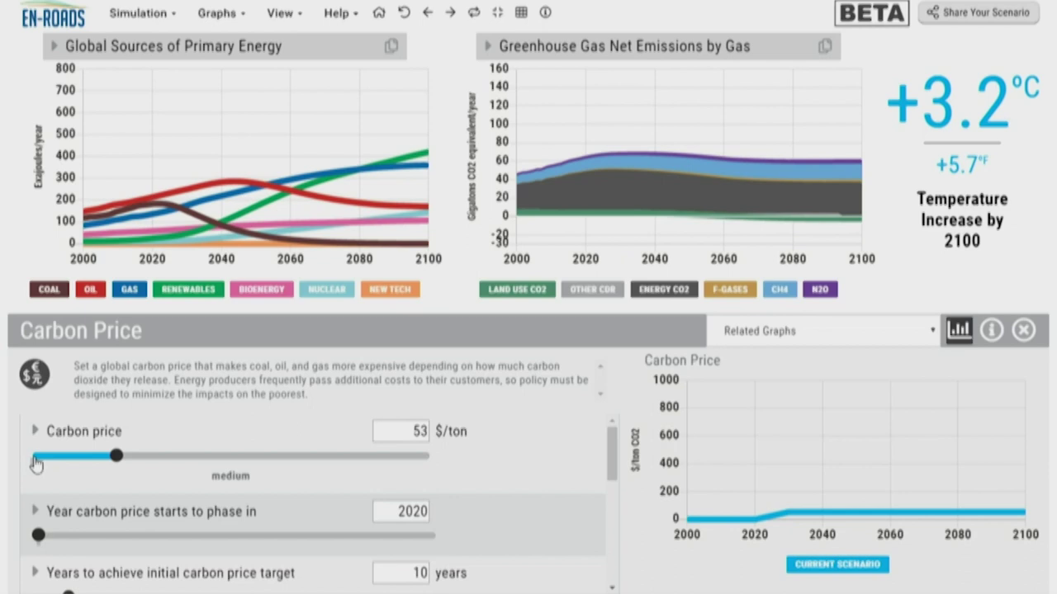
{"action": "left_click", "coordinate": [35, 461]}
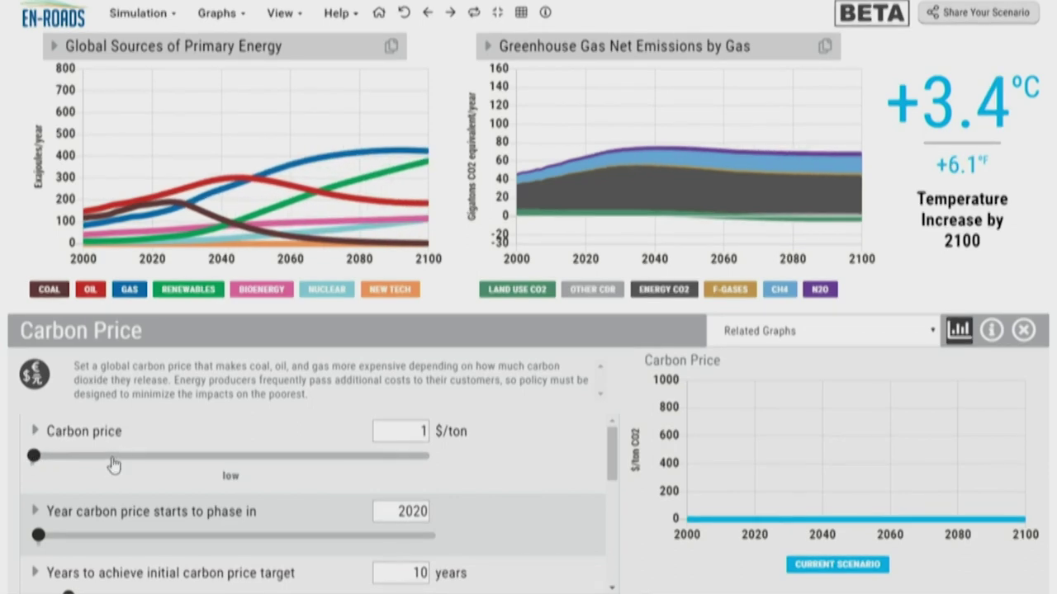
{"action": "left_click", "coordinate": [113, 460]}
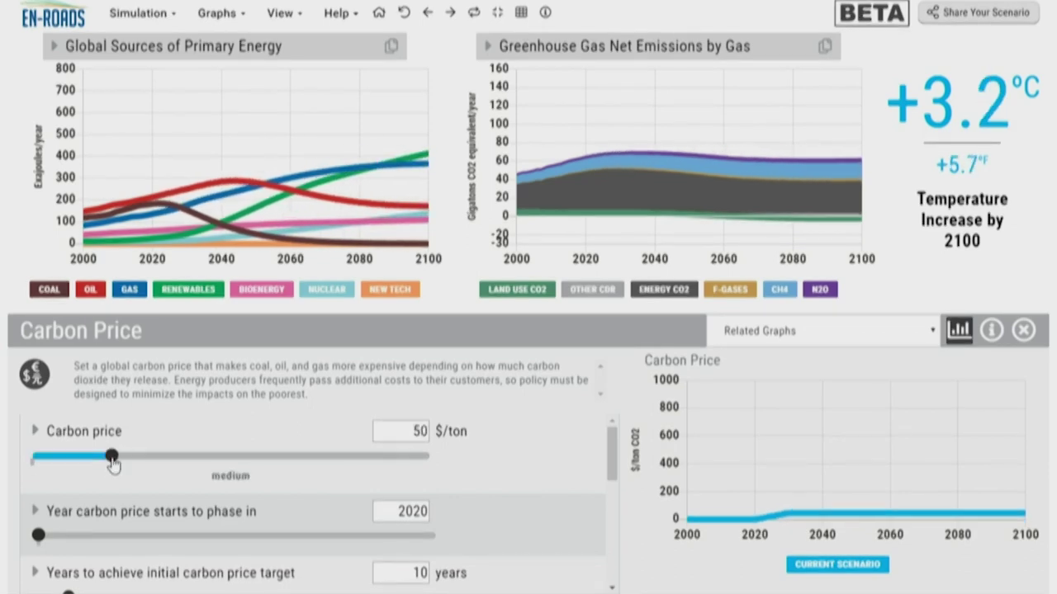
{"action": "left_click", "coordinate": [475, 15]}
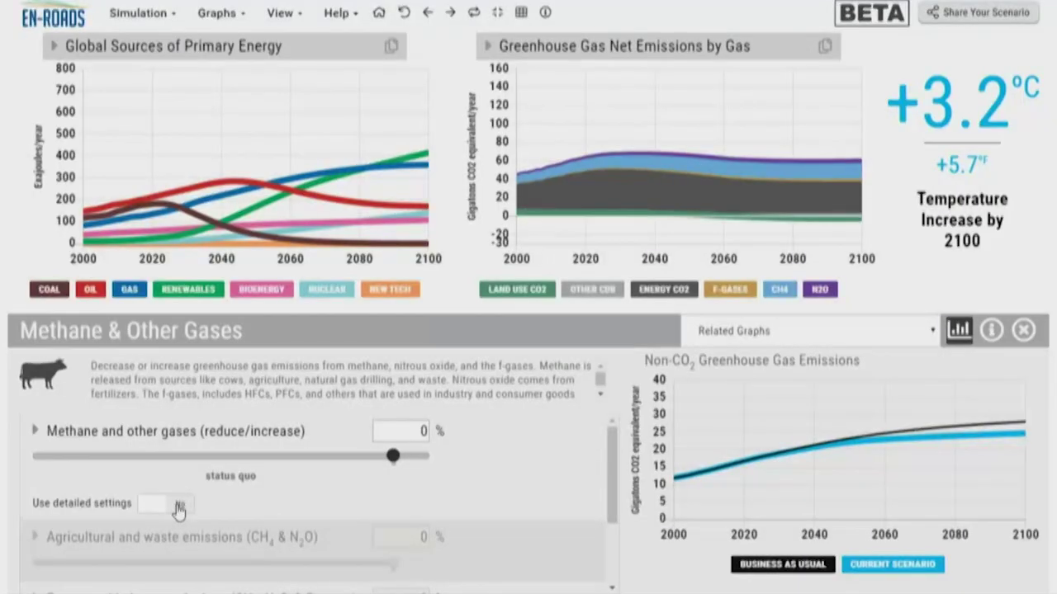
Enable detailed settings for methane and other gases and reduce agricultural and waste emissions, testing -68 % and leaving it at -76 %.
{"action": "left_click", "coordinate": [178, 511]}
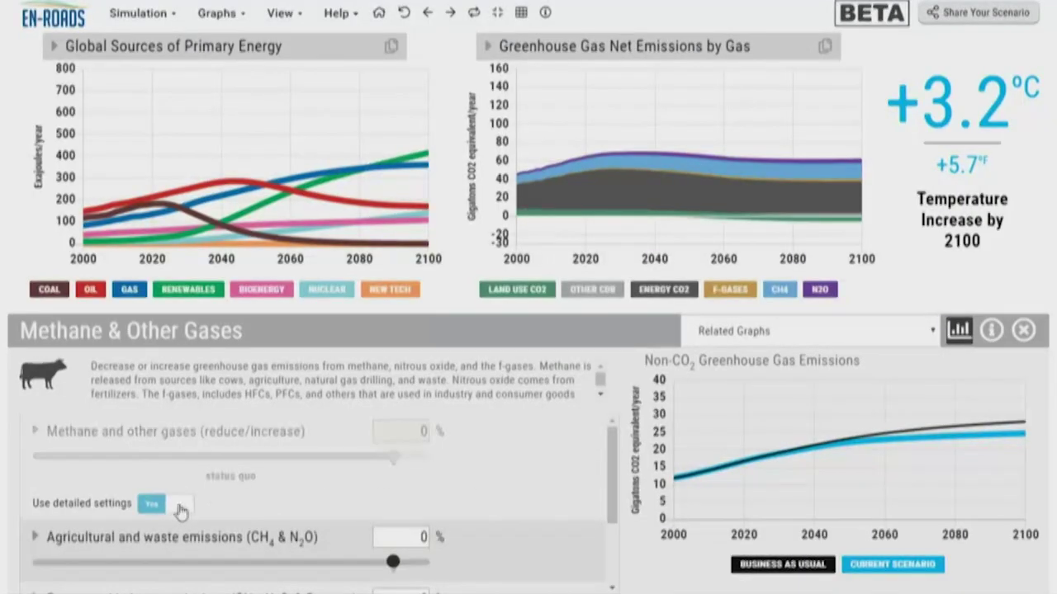
{"action": "left_click_drag", "start_coordinate": [608, 480], "coordinate": [609, 531]}
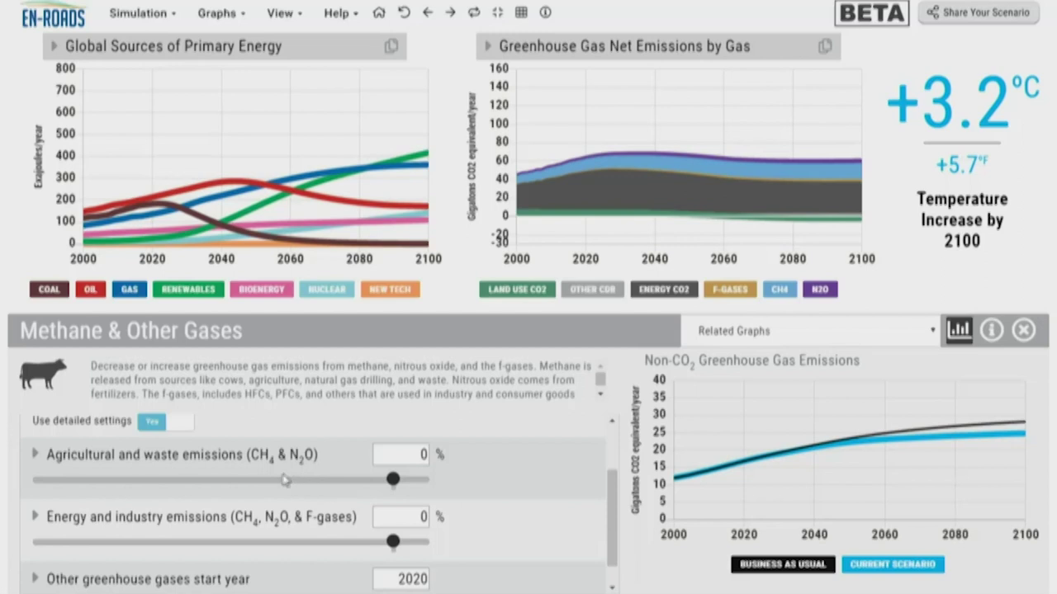
{"action": "left_click", "coordinate": [149, 481]}
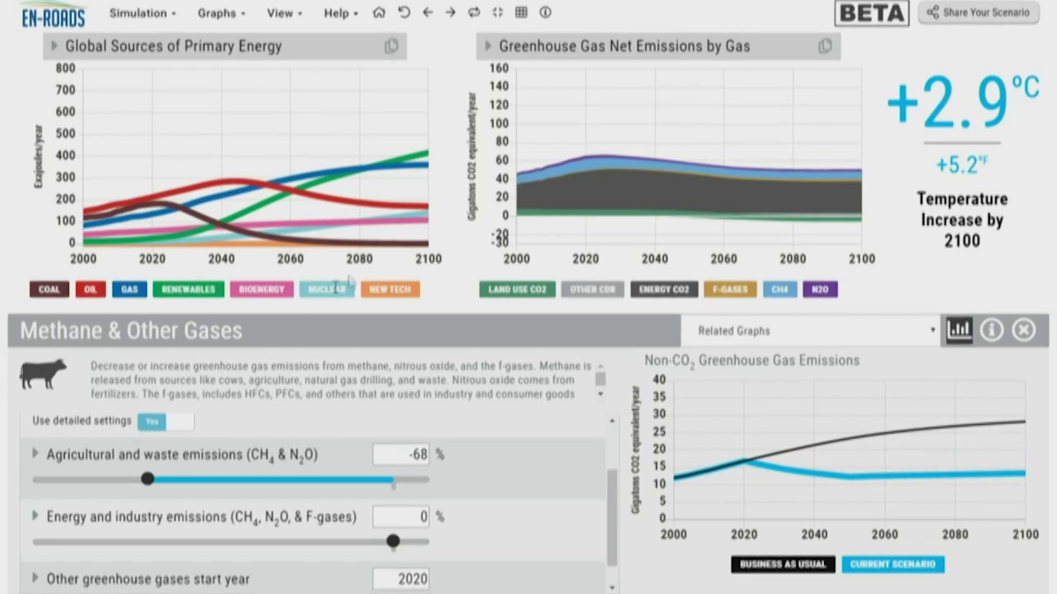
{"action": "left_click", "coordinate": [476, 17]}
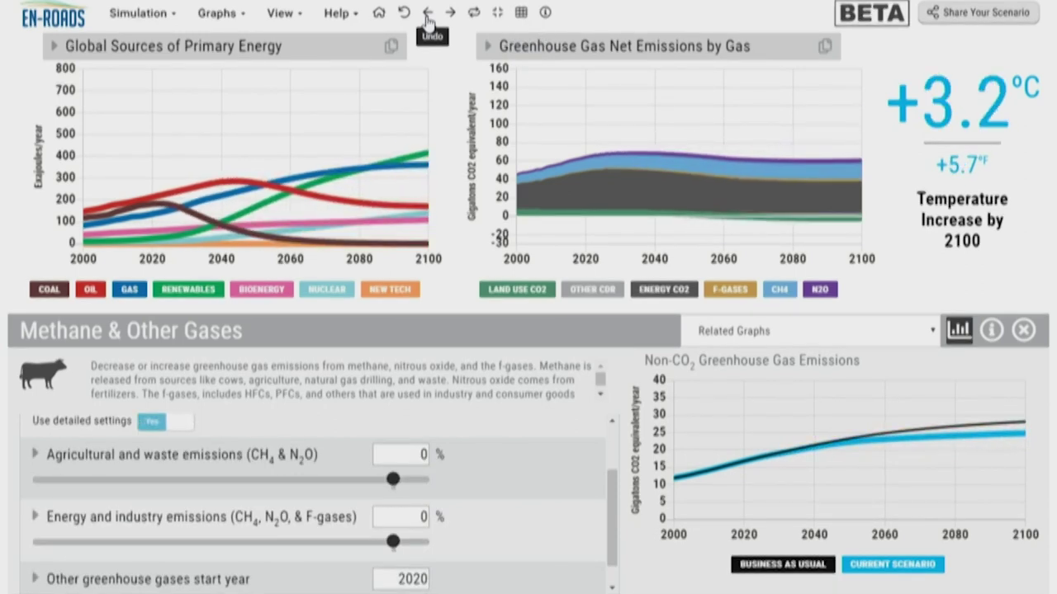
{"action": "left_click", "coordinate": [121, 482]}
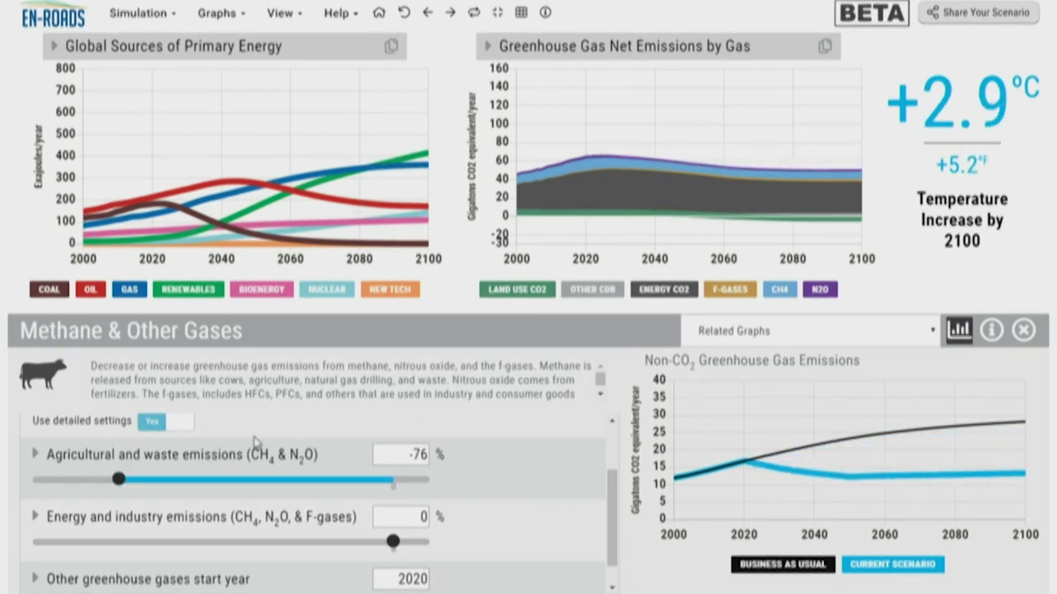
{"action": "left_click", "coordinate": [453, 294]}
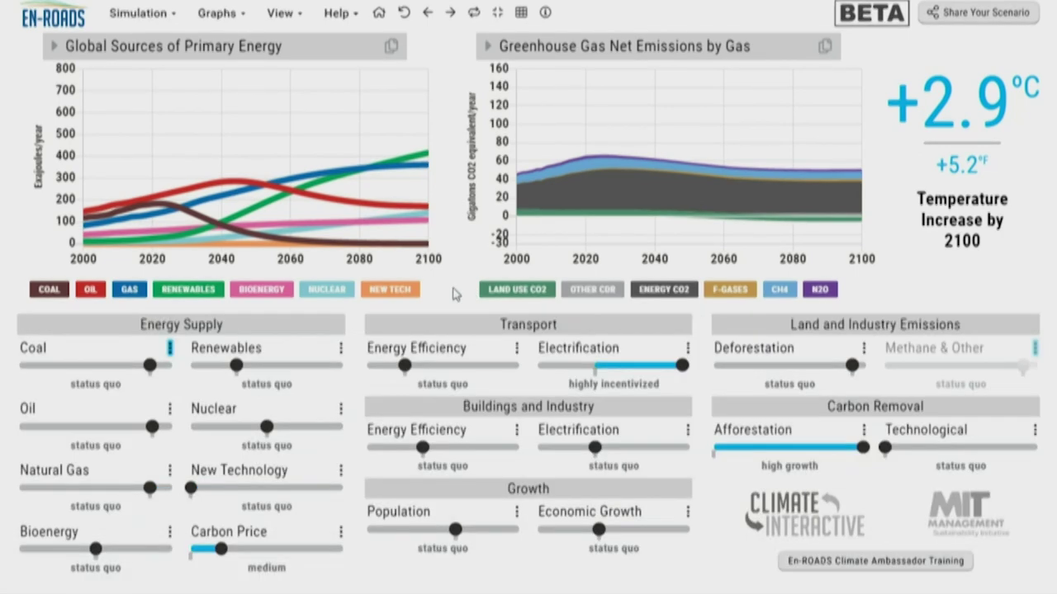
Enable detailed settings for technological carbon removal and show the CO2 Removals graph as a main graph.
{"action": "left_click", "coordinate": [1035, 432]}
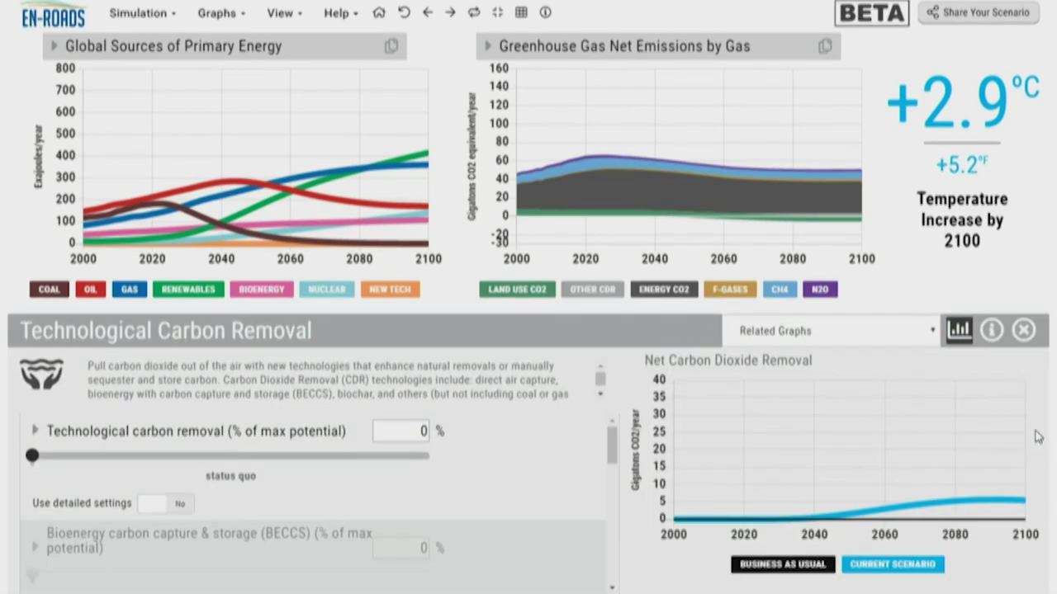
{"action": "left_click", "coordinate": [174, 510]}
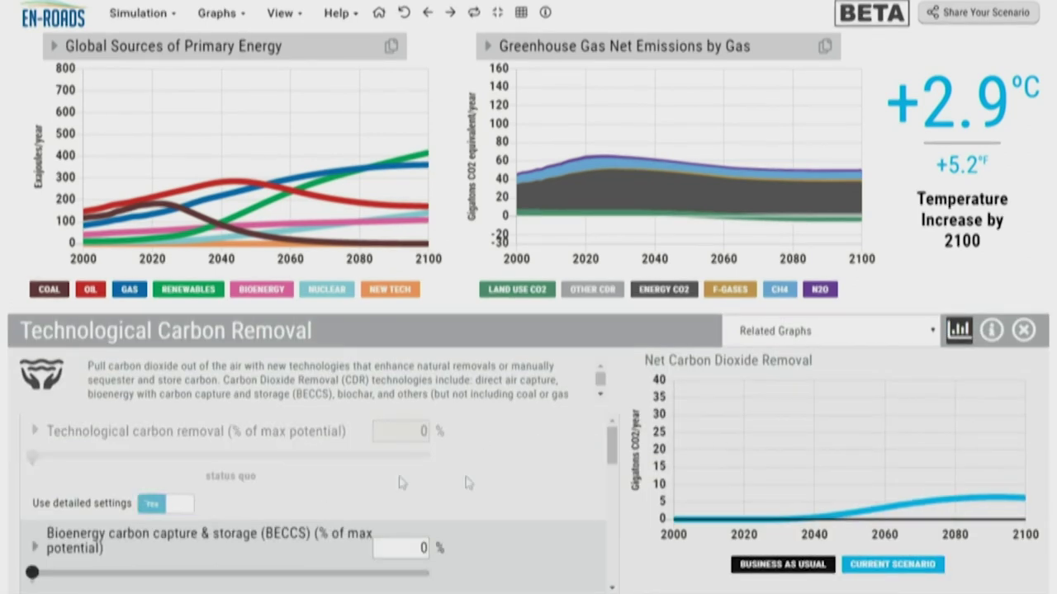
{"action": "left_click_drag", "start_coordinate": [612, 450], "coordinate": [617, 549]}
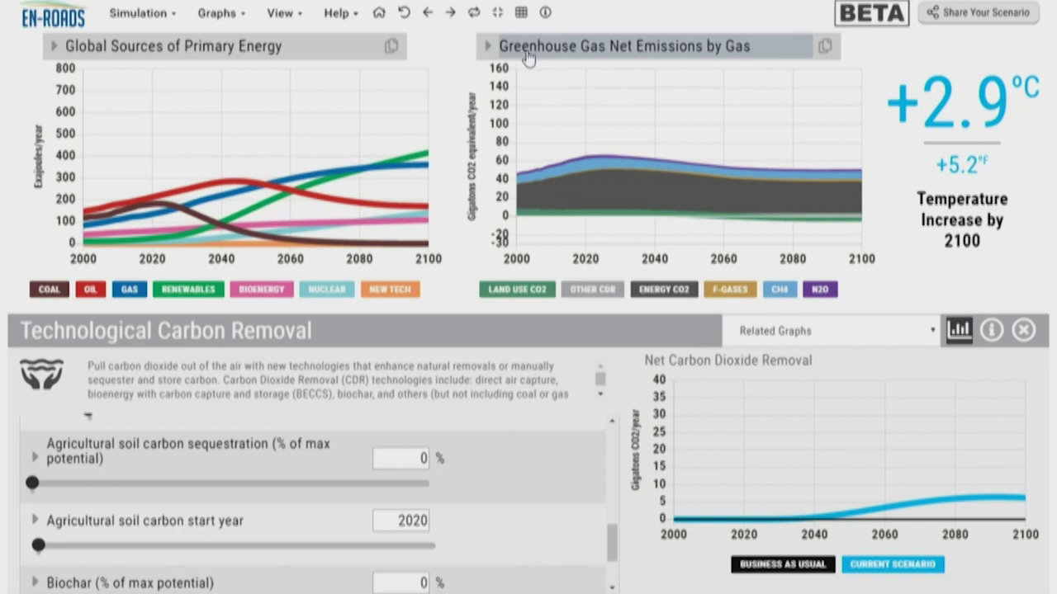
{"action": "left_click", "coordinate": [522, 17]}
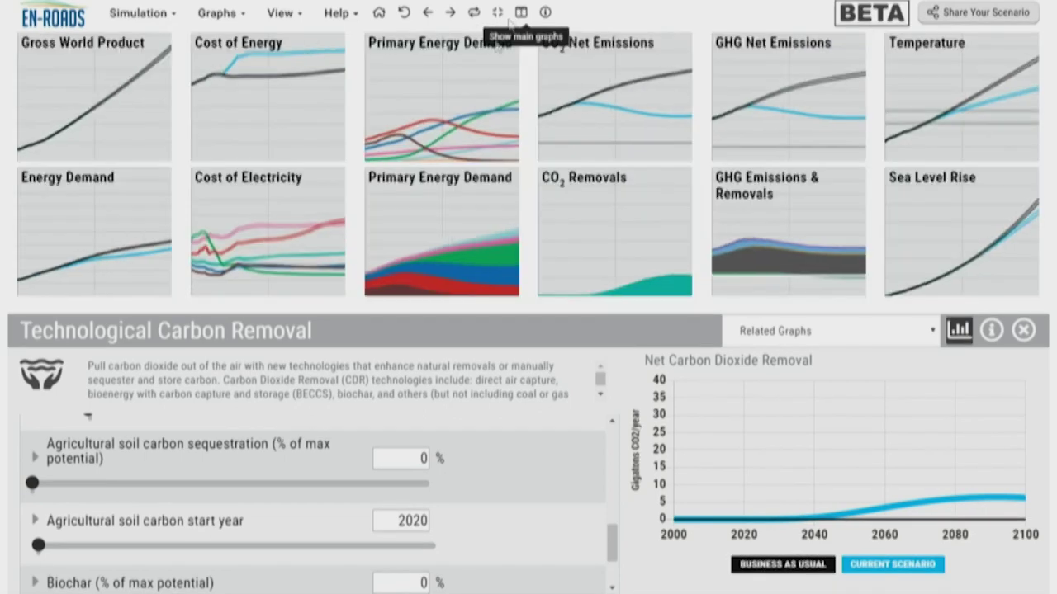
{"action": "left_click", "coordinate": [604, 245]}
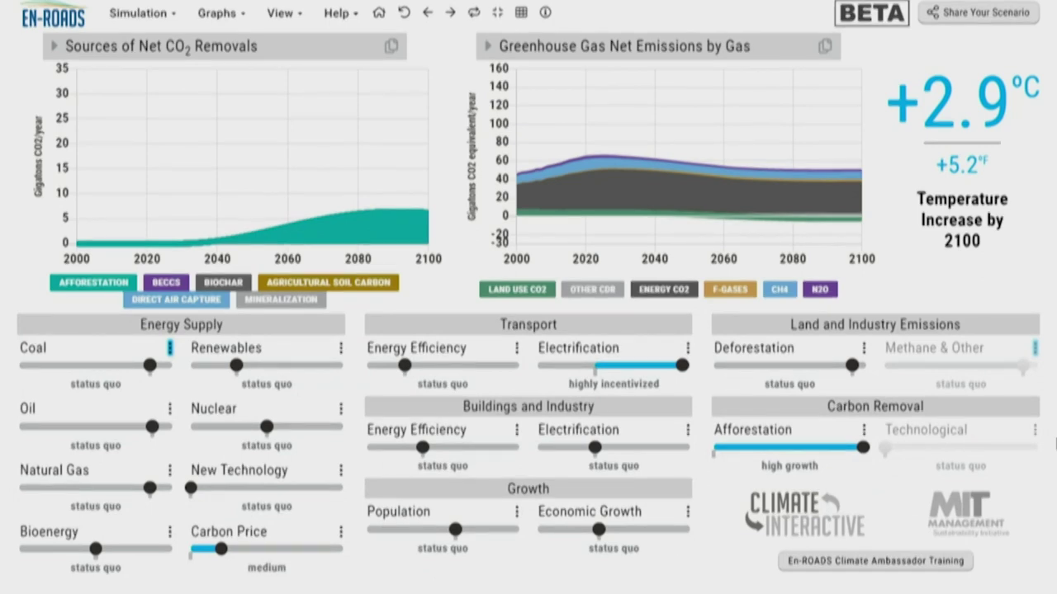
In the technological carbon removal settings, set agricultural soil carbon sequestration to 99 % of max potential.
{"action": "left_click", "coordinate": [1035, 432]}
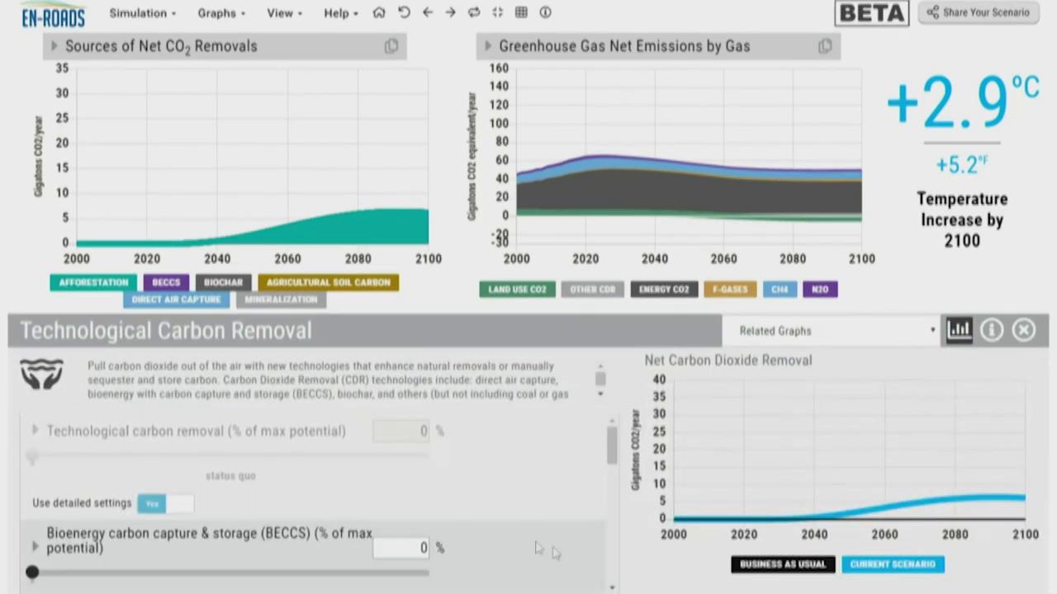
{"action": "left_click_drag", "start_coordinate": [612, 453], "coordinate": [612, 538]}
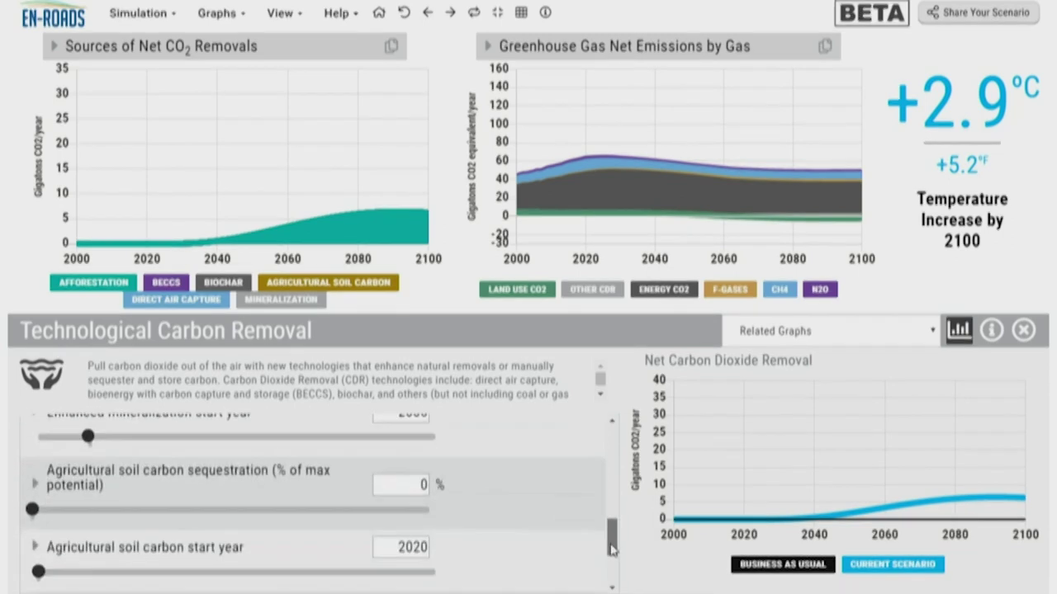
{"action": "left_click", "coordinate": [426, 512]}
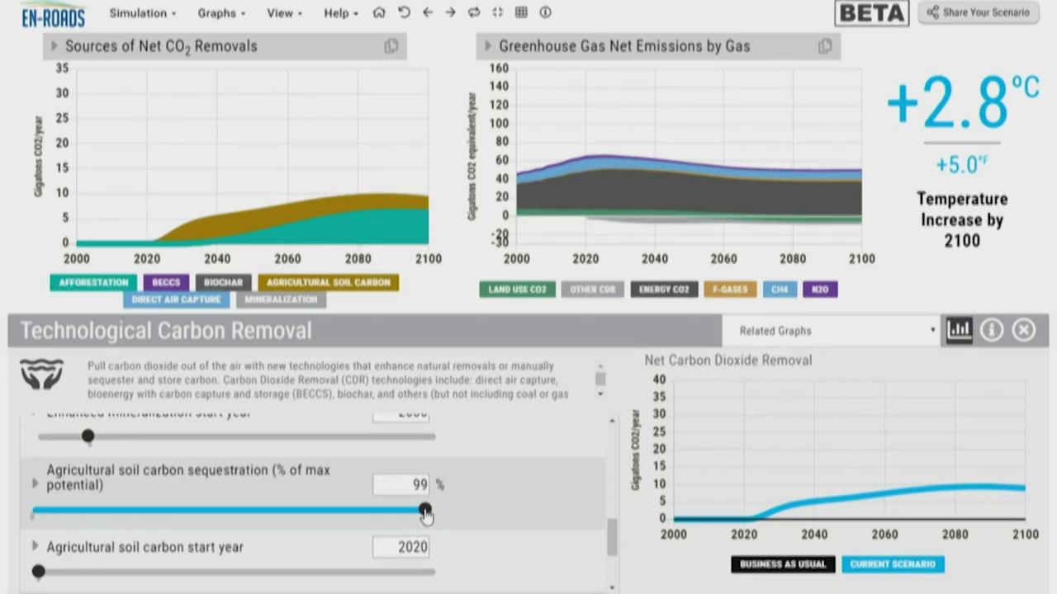
Alternate agricultural soil carbon sequestration between nearly zero and nearly full potential to compare the graphs, leaving it at 98 %.
{"action": "left_click", "coordinate": [46, 512]}
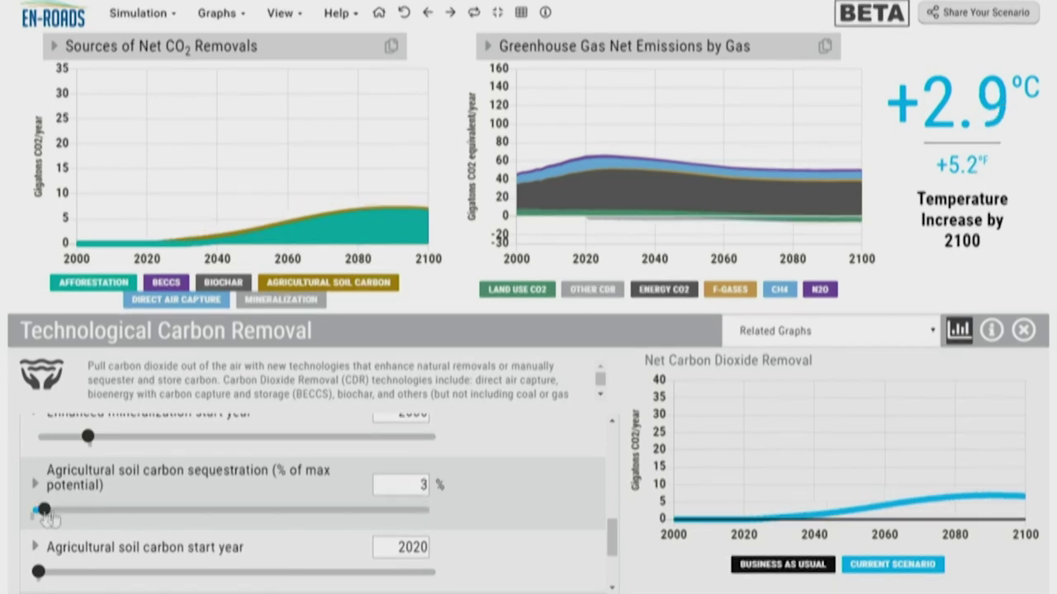
{"action": "left_click", "coordinate": [405, 512]}
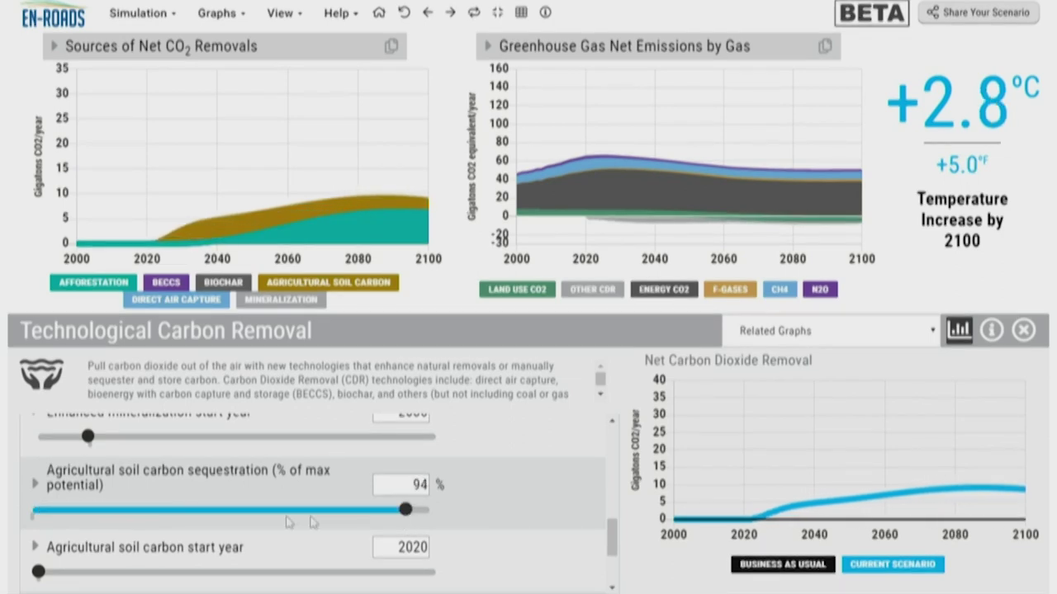
{"action": "left_click", "coordinate": [43, 512]}
{"action": "left_click", "coordinate": [422, 516]}
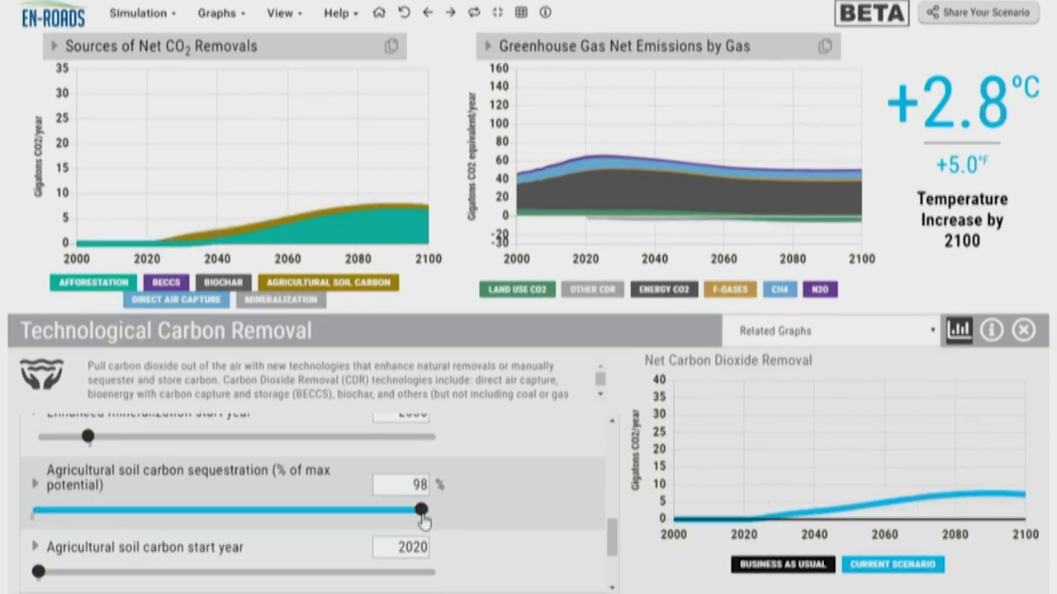
{"action": "left_click", "coordinate": [41, 512]}
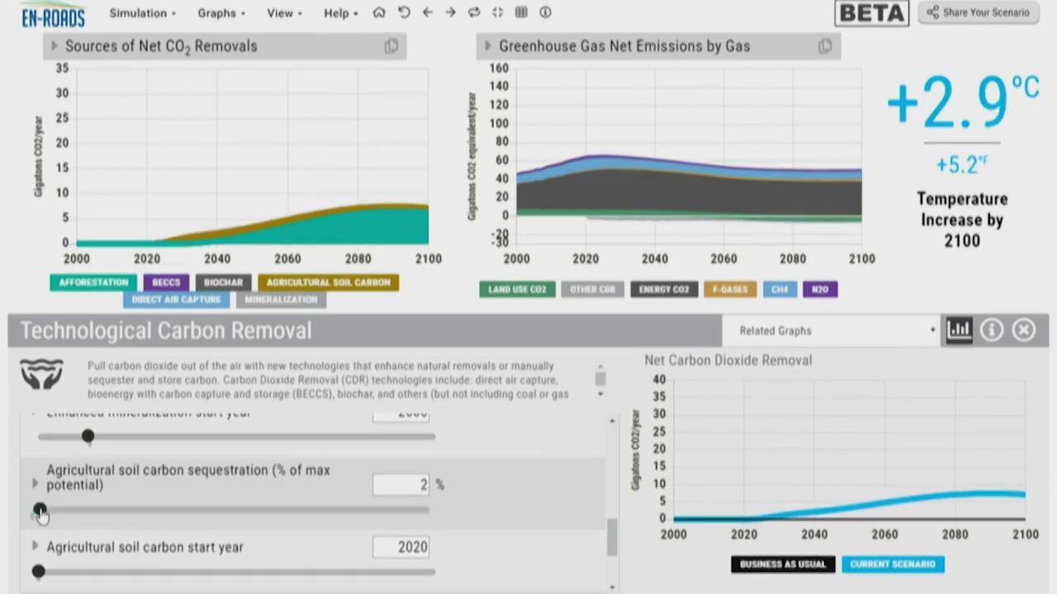
{"action": "left_click", "coordinate": [422, 516]}
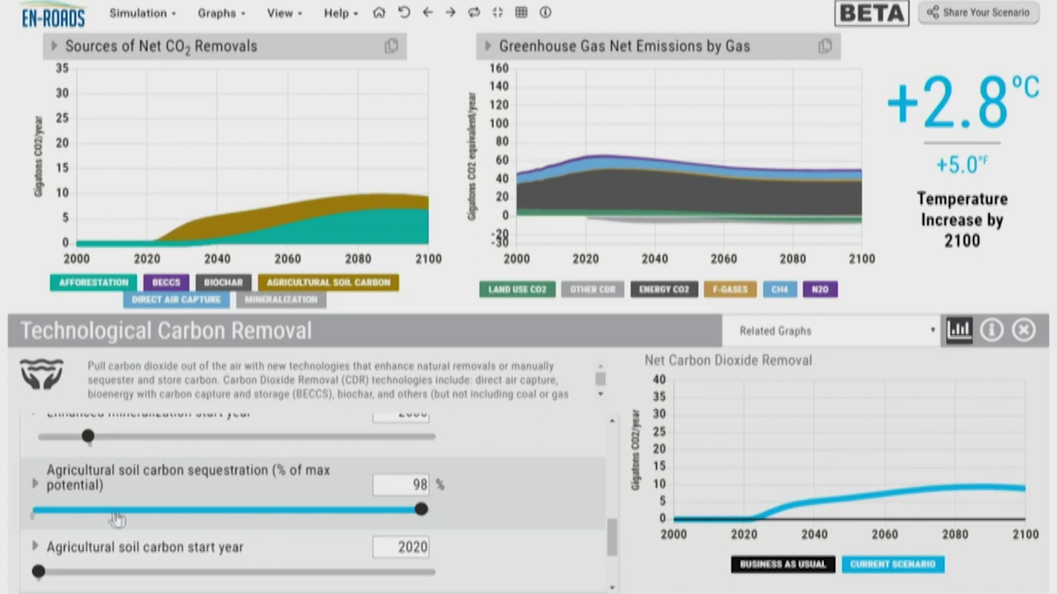
{"action": "left_click", "coordinate": [48, 512]}
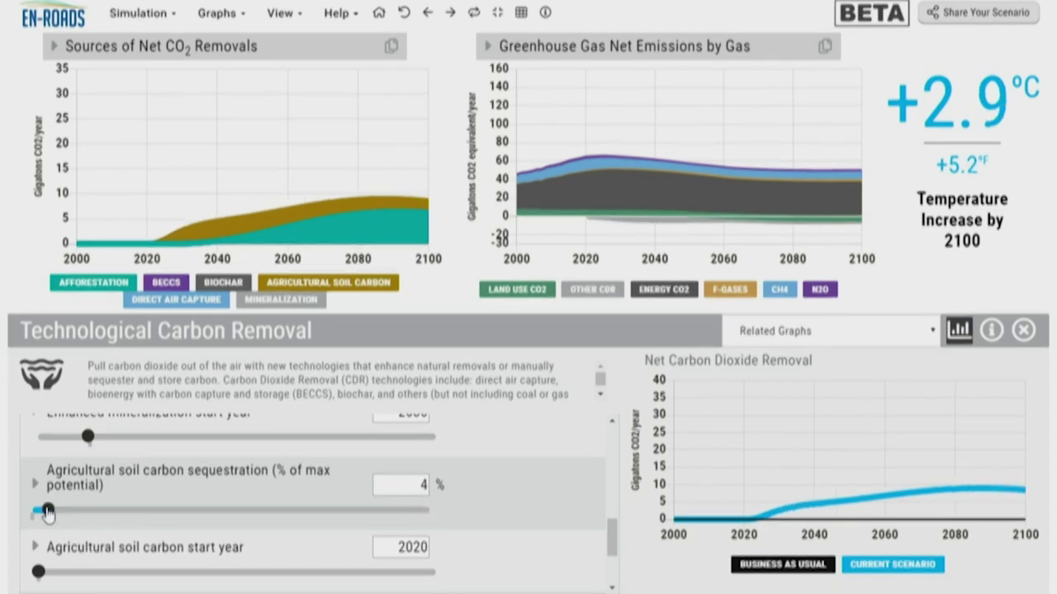
{"action": "left_click", "coordinate": [423, 514]}
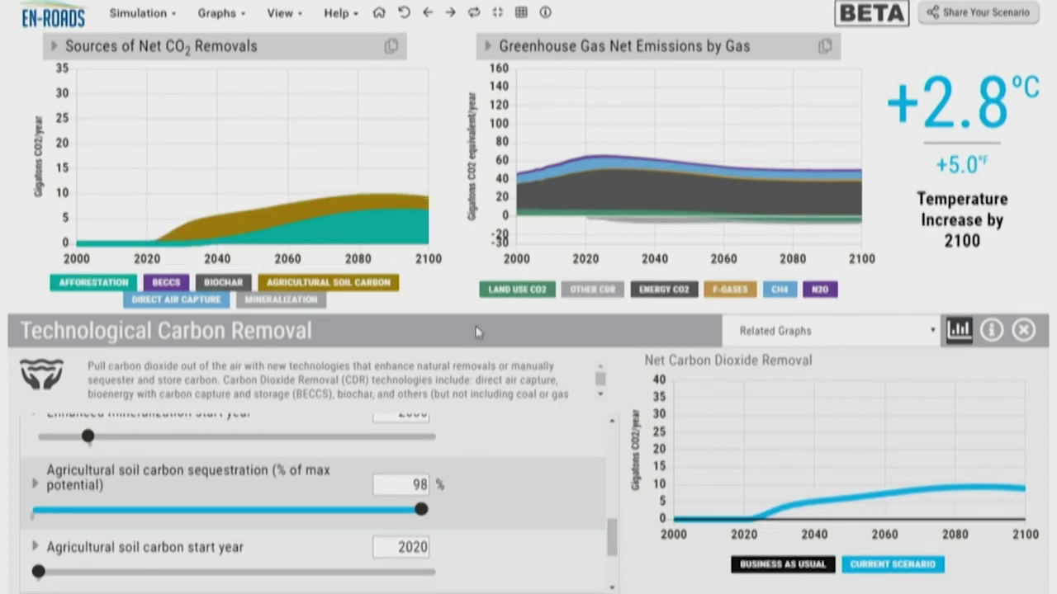
Set deforestation to -9.6 percent/year and replay the change to compare its effect on the graphs.
{"action": "left_click", "coordinate": [460, 300]}
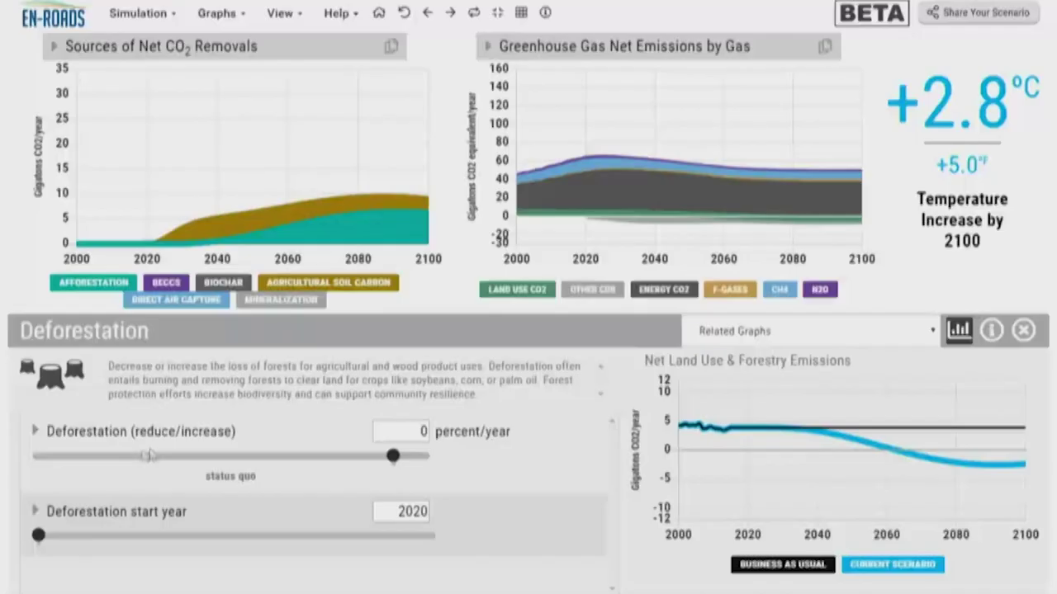
{"action": "left_click", "coordinate": [47, 459]}
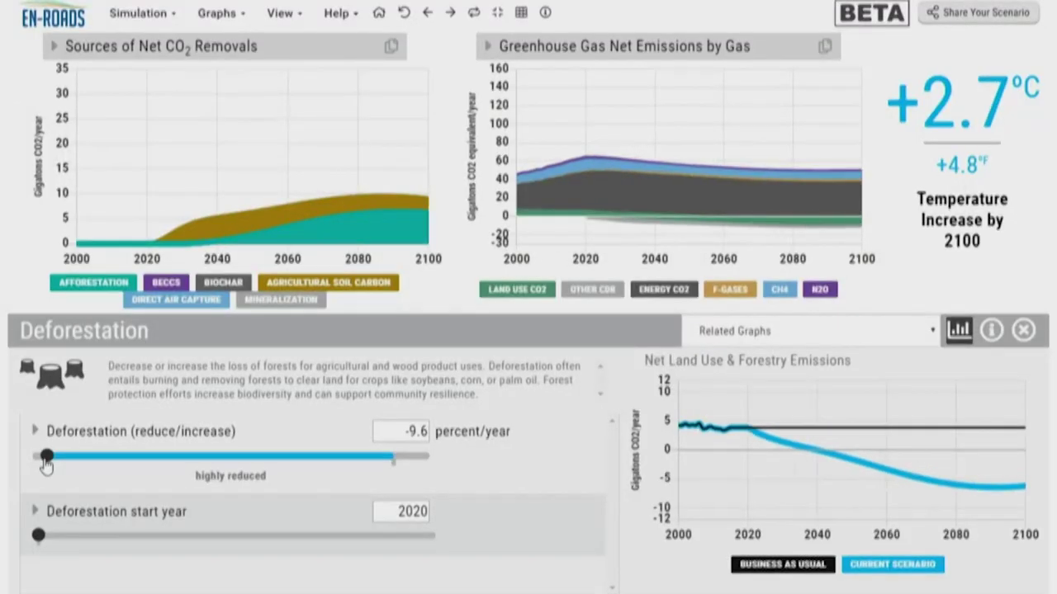
{"action": "left_click", "coordinate": [473, 15]}
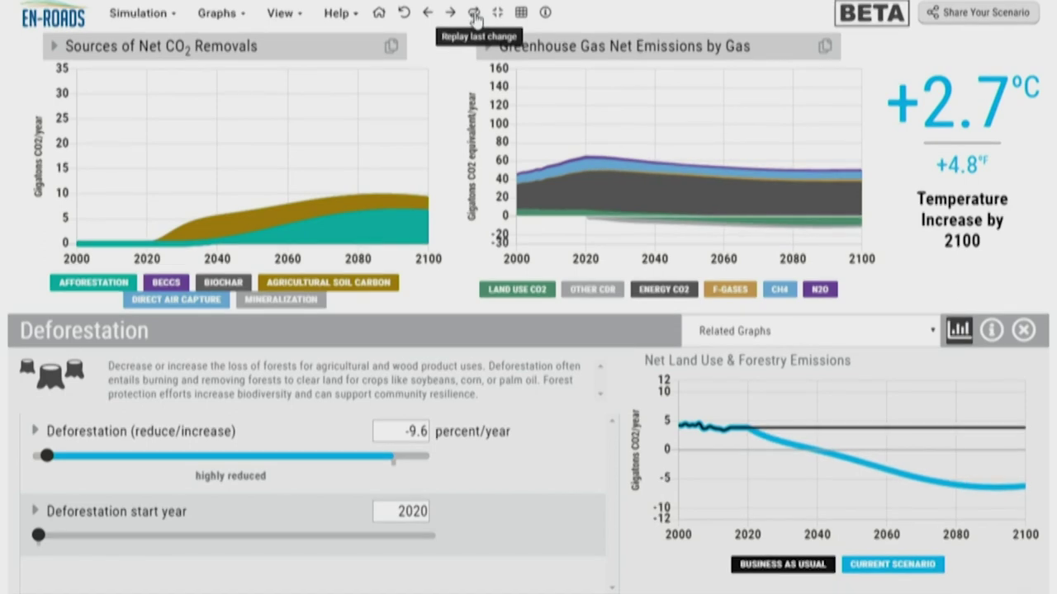
Replace the CO2 removals graph with the Primary Energy Demand line graph by source.
{"action": "left_click", "coordinate": [521, 15]}
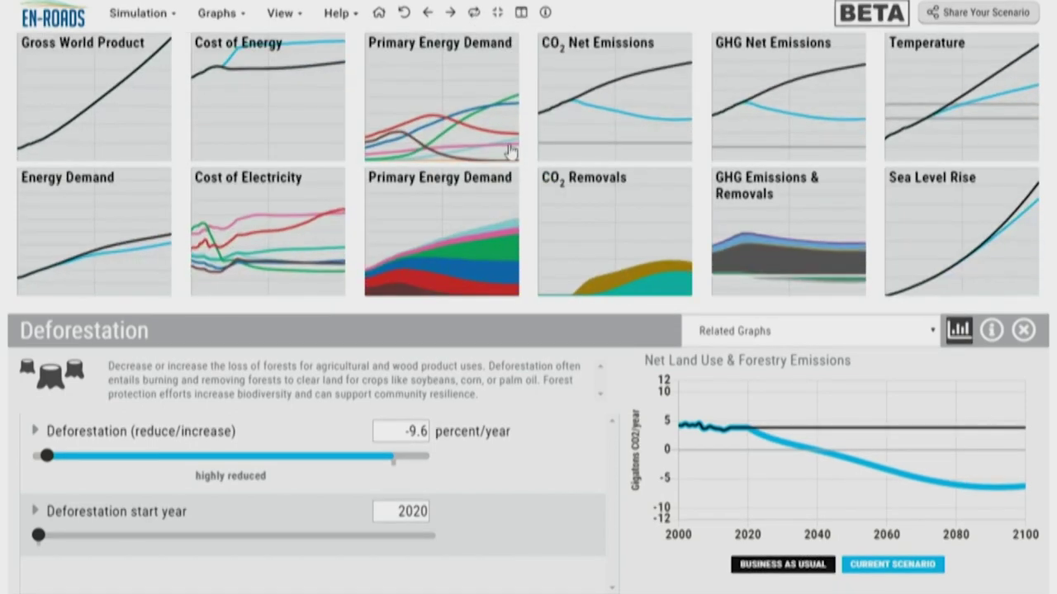
{"action": "left_click", "coordinate": [448, 133]}
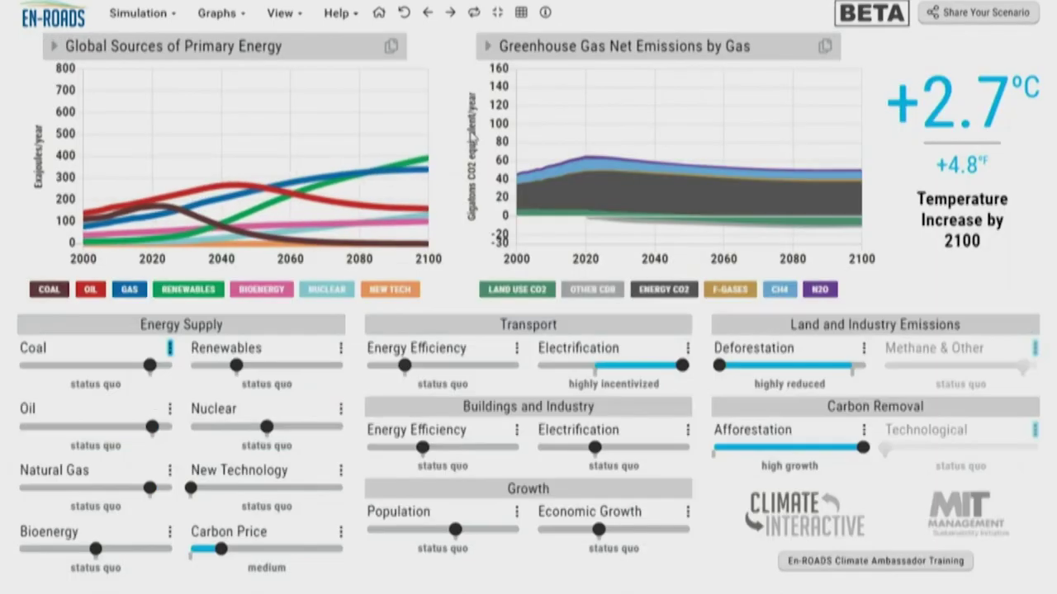
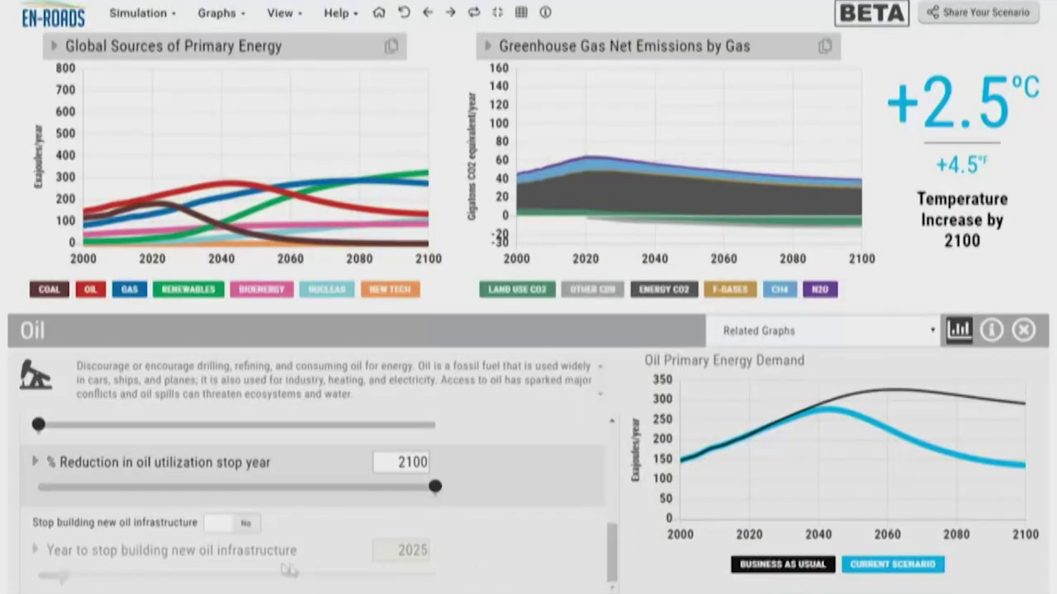
In the oil settings, switch the 2025 stop on building new oil infrastructure on and back off to compare the graphs.
{"action": "left_click", "coordinate": [247, 526]}
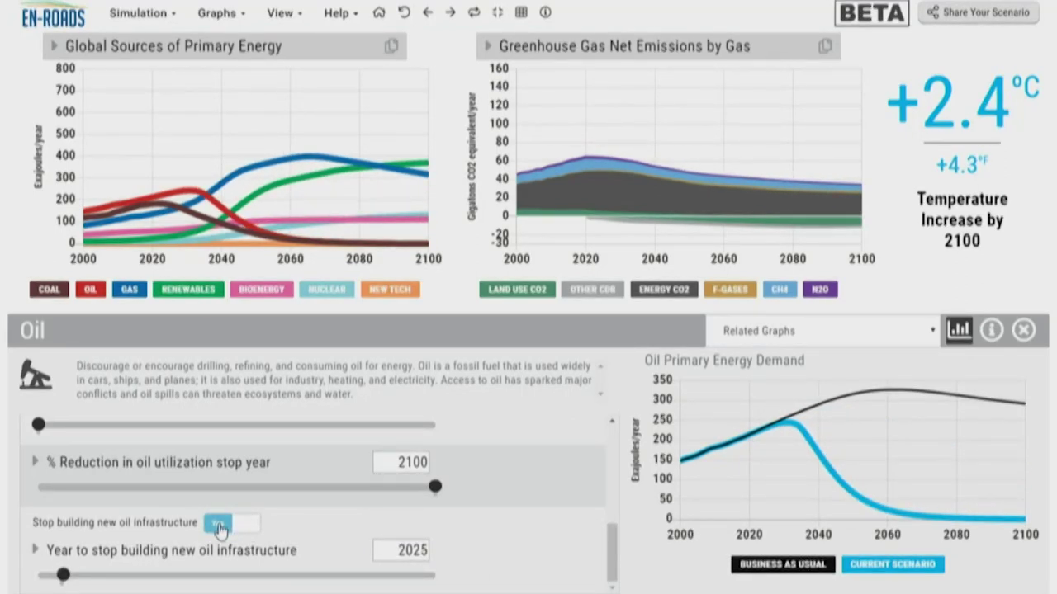
{"action": "left_click", "coordinate": [219, 527]}
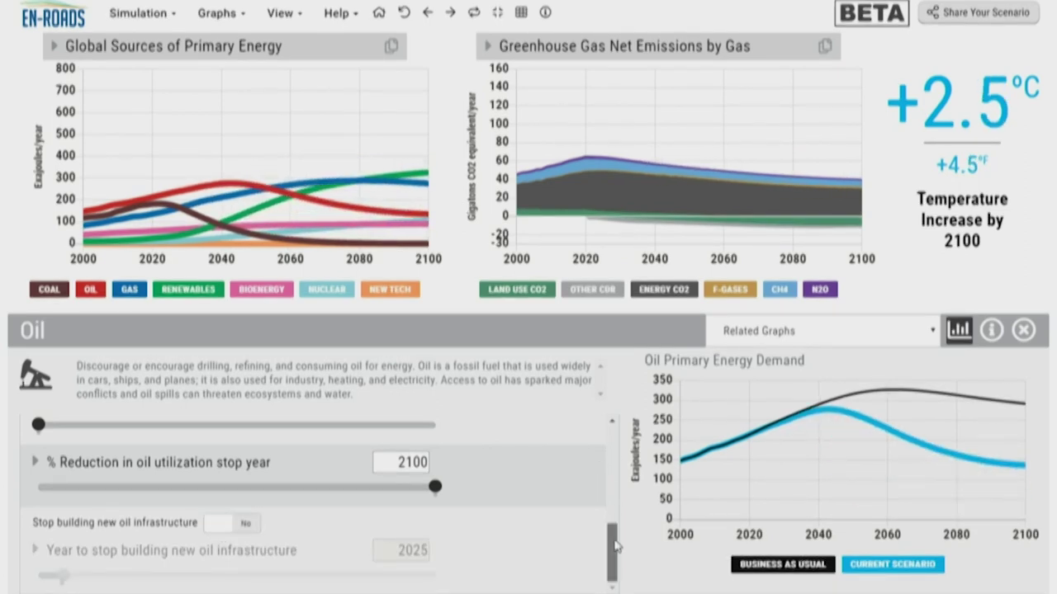
{"action": "left_click_drag", "start_coordinate": [615, 545], "coordinate": [611, 516]}
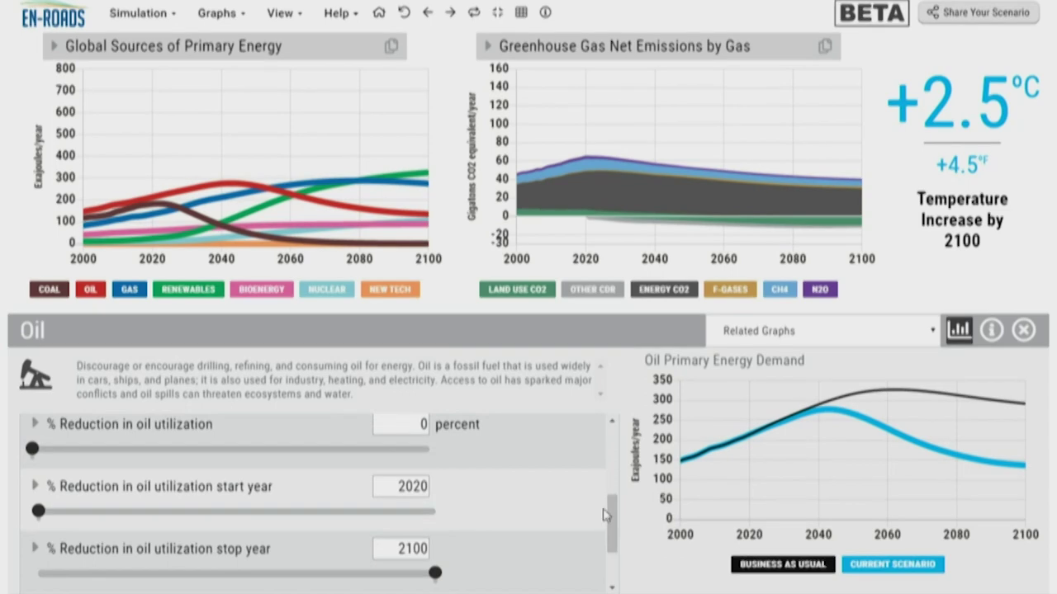
Raise the percent reduction in oil utilization stepwise through 21, 31, 46 and 63 to 69 percent to compare the graphs.
{"action": "left_click", "coordinate": [59, 450]}
{"action": "left_click", "coordinate": [119, 450]}
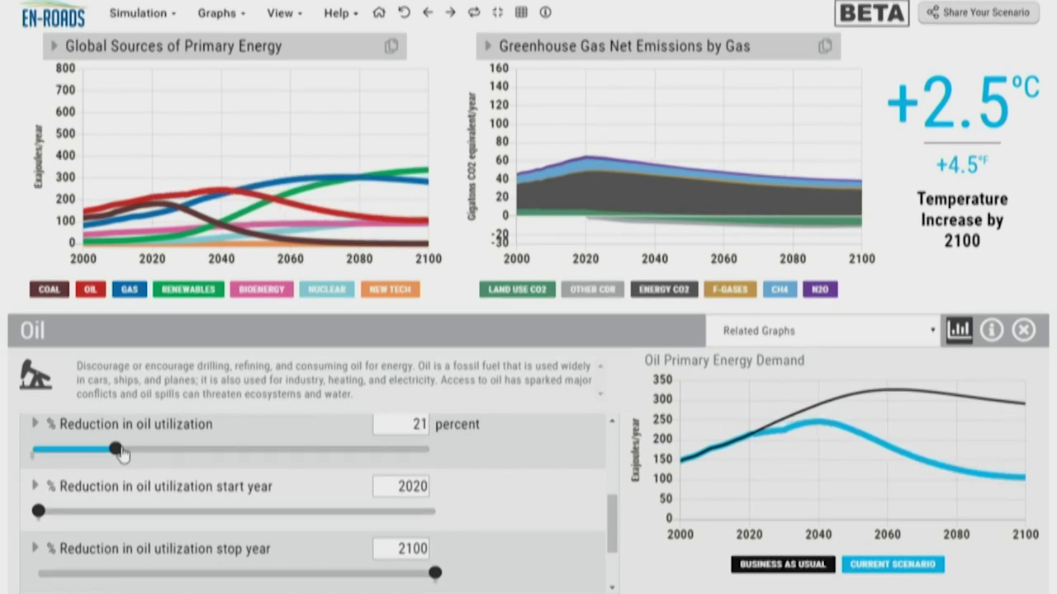
{"action": "left_click", "coordinate": [155, 450]}
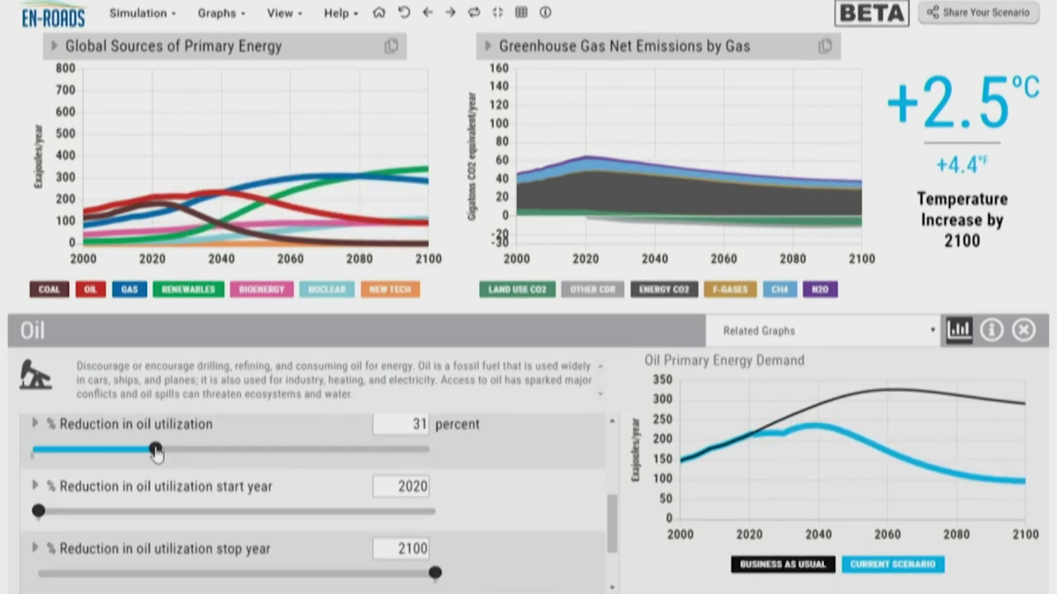
{"action": "left_click", "coordinate": [215, 451]}
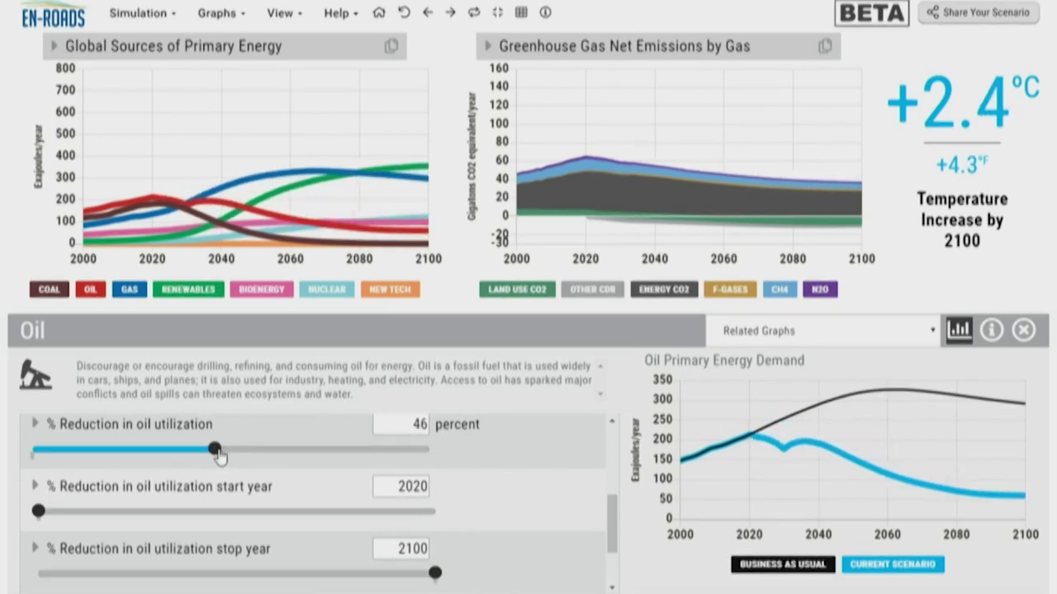
{"action": "left_click", "coordinate": [265, 451]}
{"action": "left_click", "coordinate": [283, 450]}
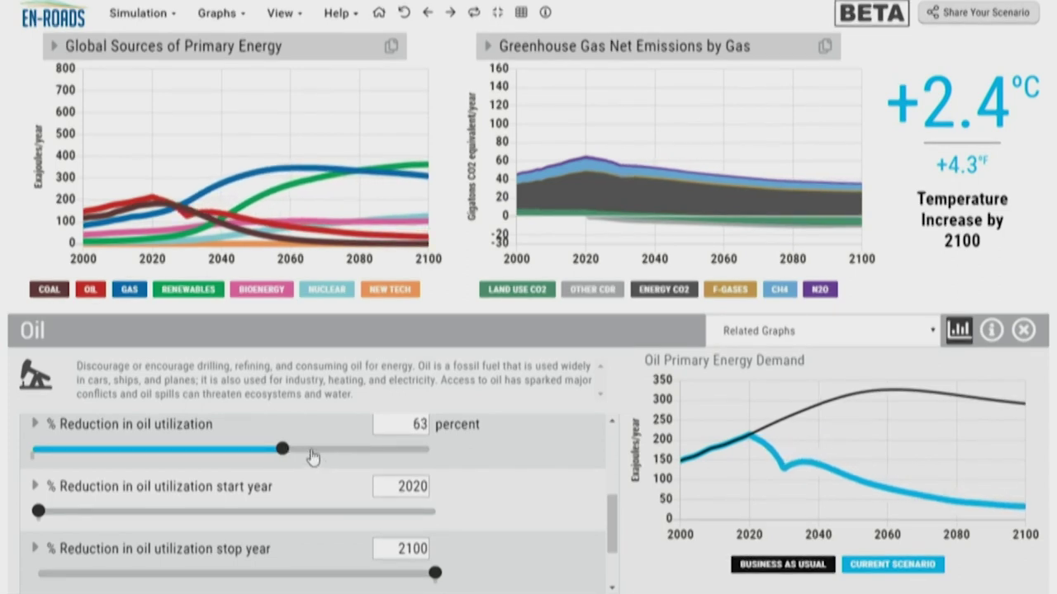
{"action": "left_click", "coordinate": [306, 450]}
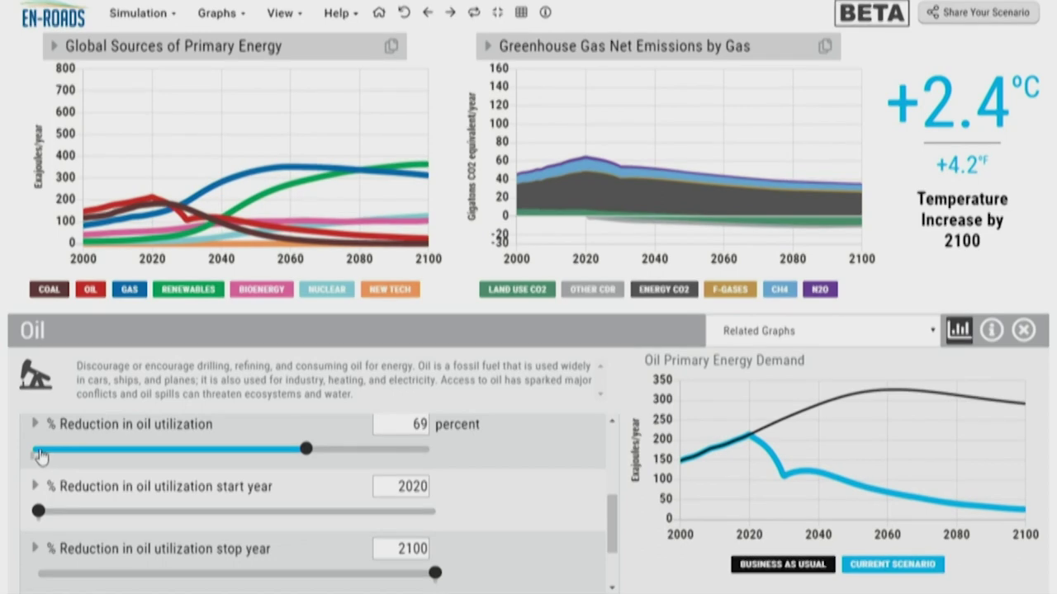
Alternate the reduction in oil utilization between nearly zero and 62, 51 and 50 percent to compare the energy source curves.
{"action": "left_click", "coordinate": [41, 451]}
{"action": "left_click", "coordinate": [279, 451]}
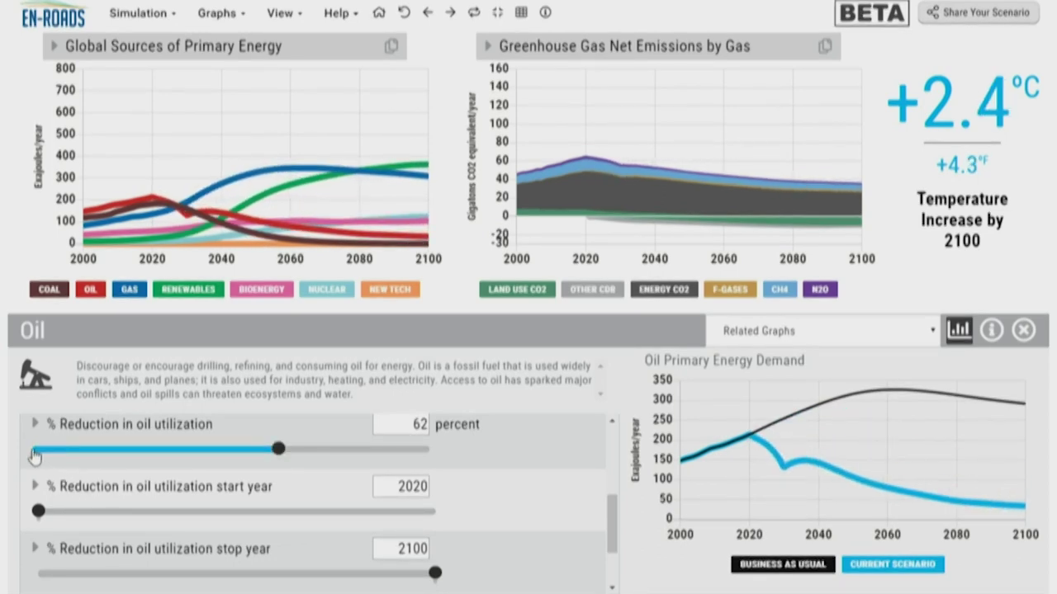
{"action": "left_click", "coordinate": [33, 450]}
{"action": "left_click", "coordinate": [235, 450]}
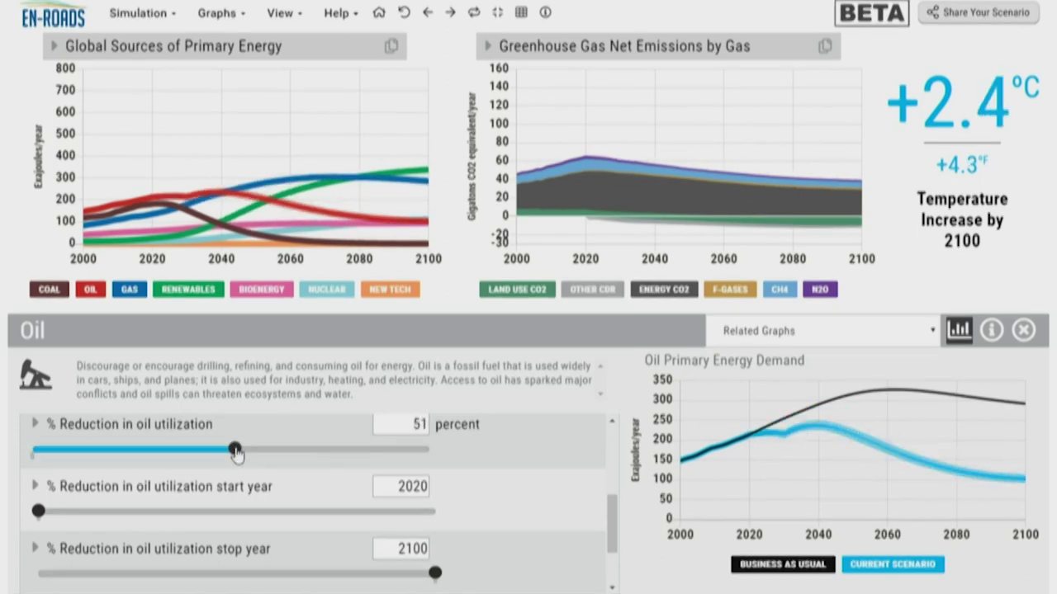
{"action": "left_click", "coordinate": [35, 454]}
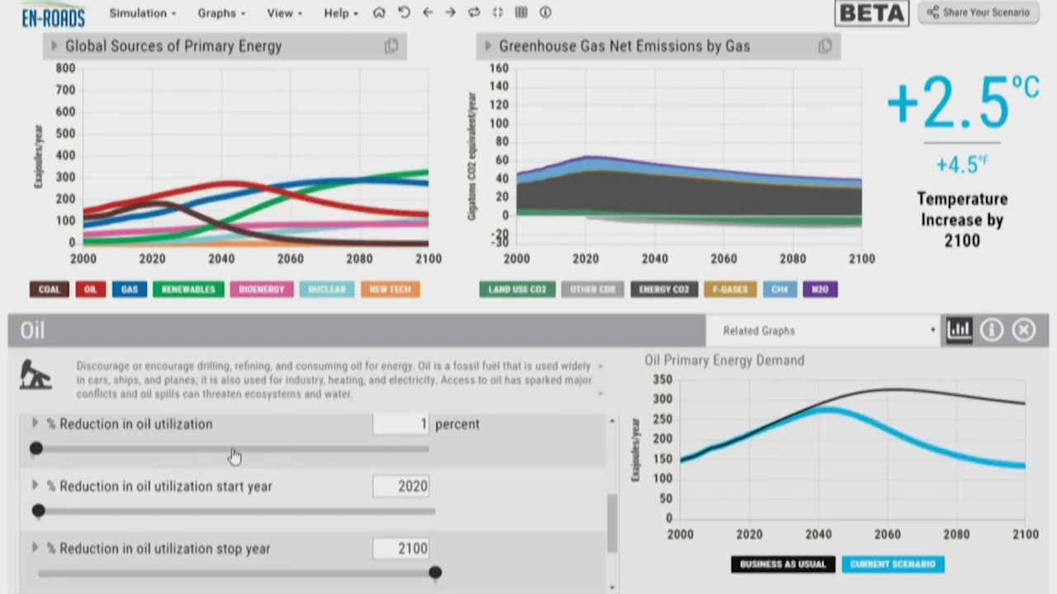
{"action": "left_click", "coordinate": [232, 450]}
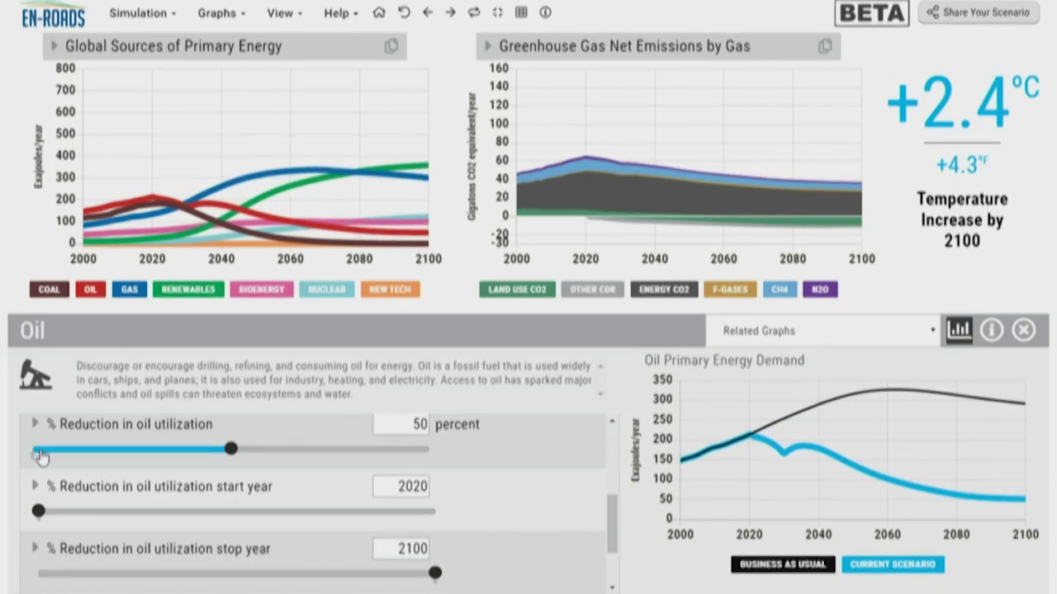
Switch the reduction in oil utilization repeatedly between 1 percent and about 44 percent to compare the gas and renewables curves.
{"action": "left_click", "coordinate": [37, 454]}
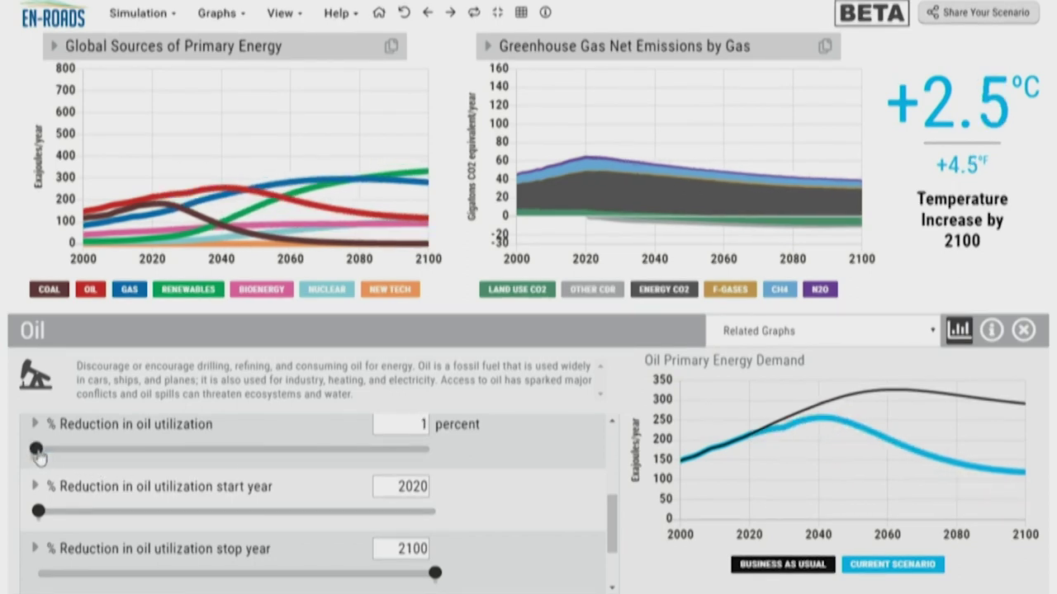
{"action": "left_click", "coordinate": [203, 450]}
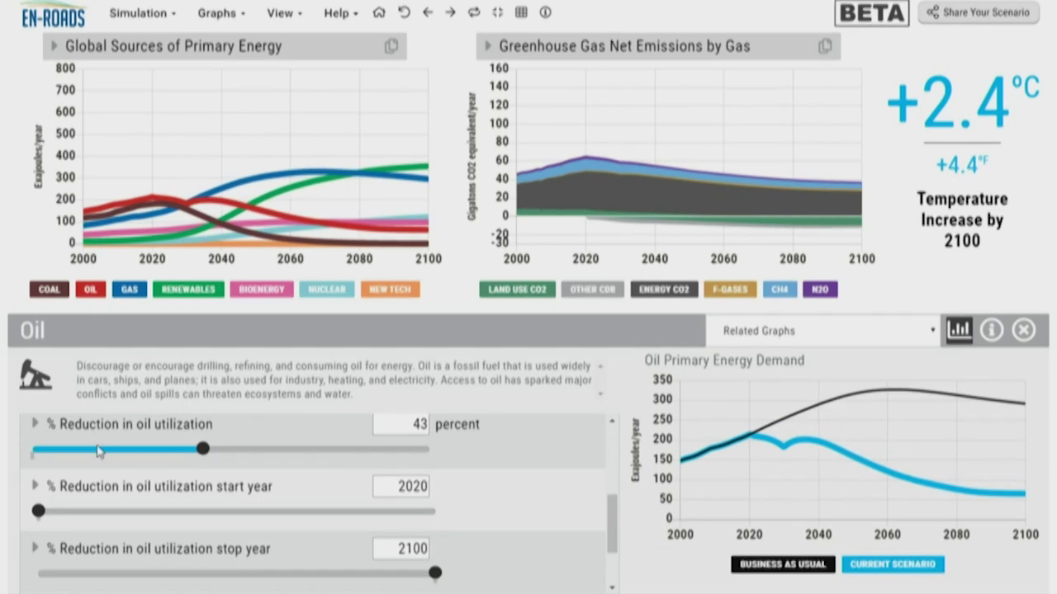
{"action": "left_click", "coordinate": [39, 453]}
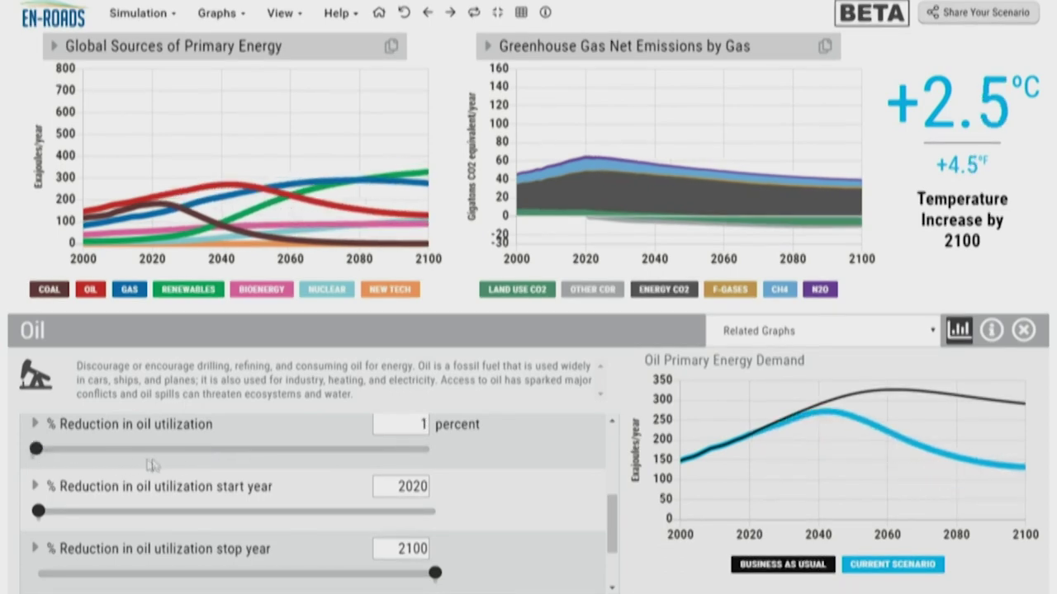
{"action": "left_click", "coordinate": [204, 451]}
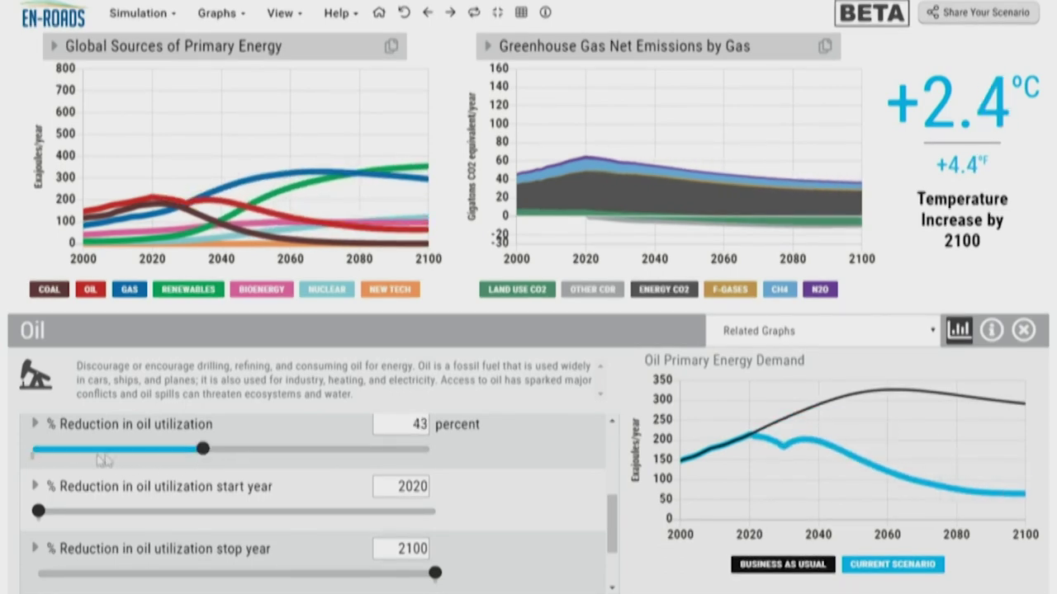
{"action": "left_click", "coordinate": [37, 452]}
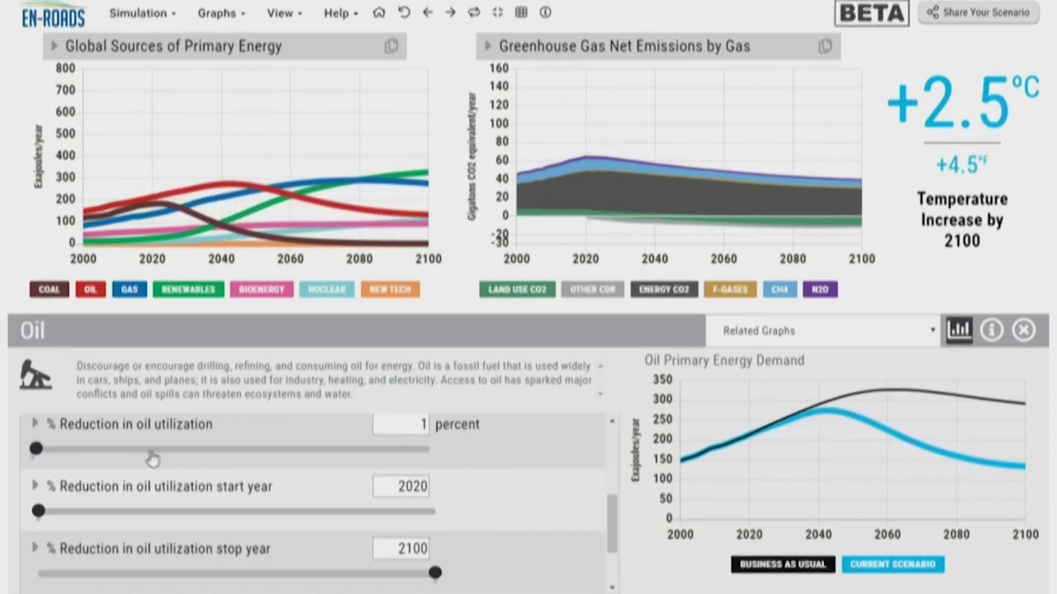
{"action": "left_click", "coordinate": [211, 450]}
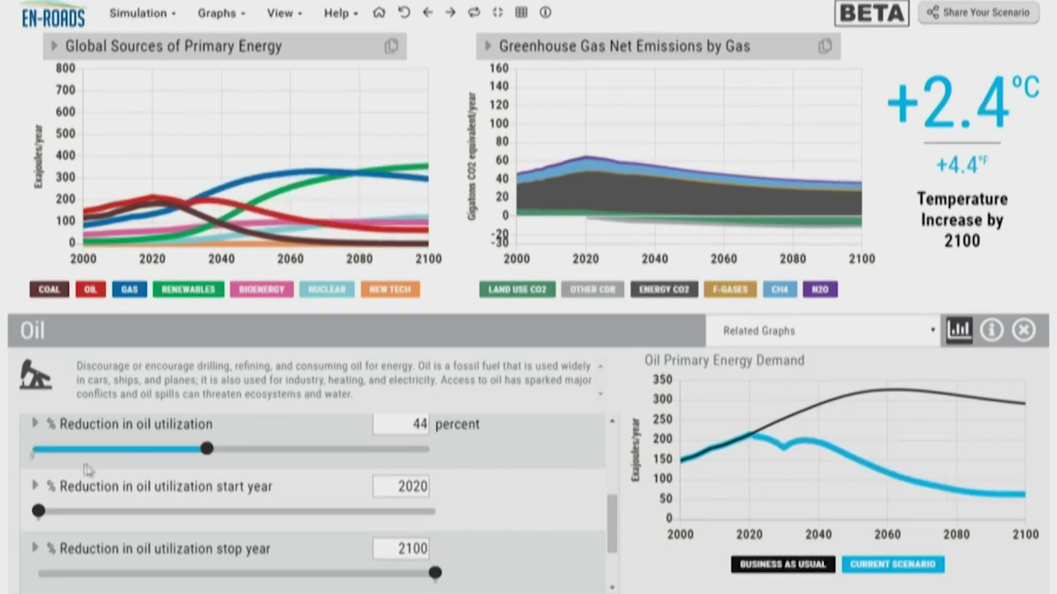
{"action": "left_click", "coordinate": [37, 453]}
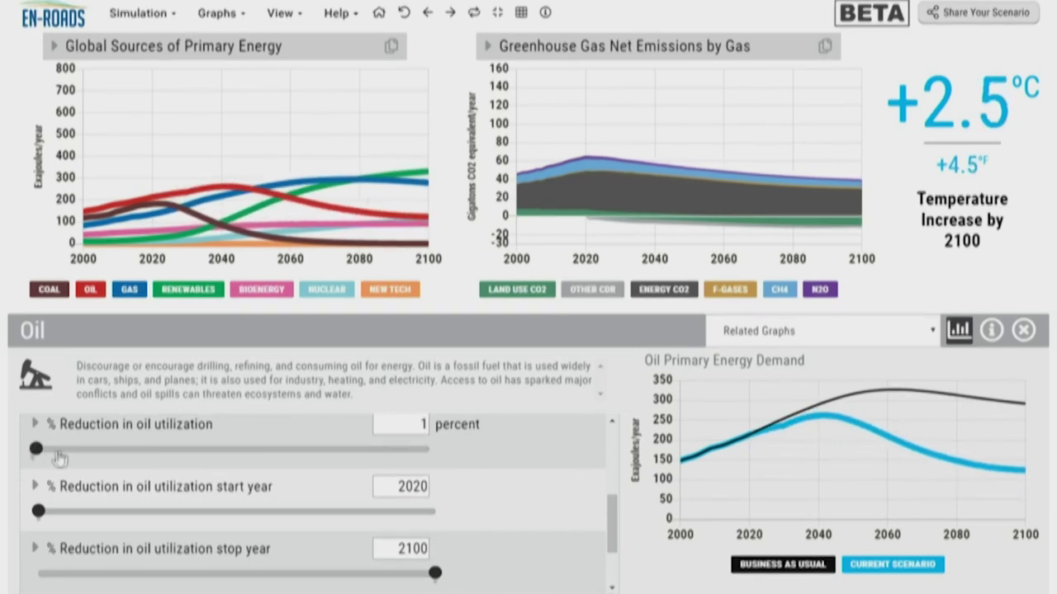
{"action": "left_click", "coordinate": [210, 450]}
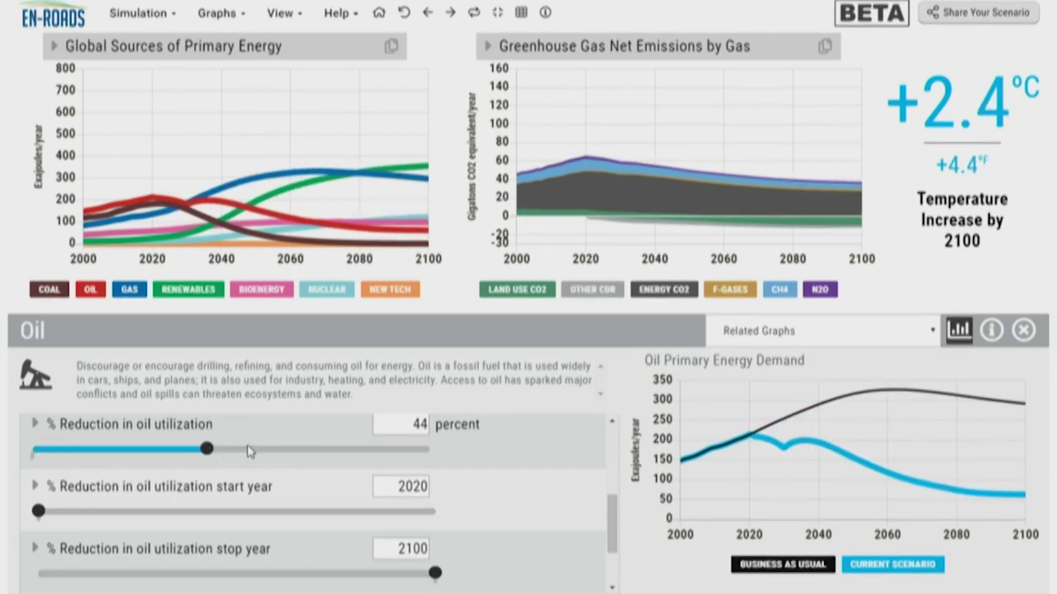
Raise the reduction in oil utilization to 57 and 62 percent, drop it to 0 for comparison, and set it to 61 percent.
{"action": "left_click", "coordinate": [258, 451]}
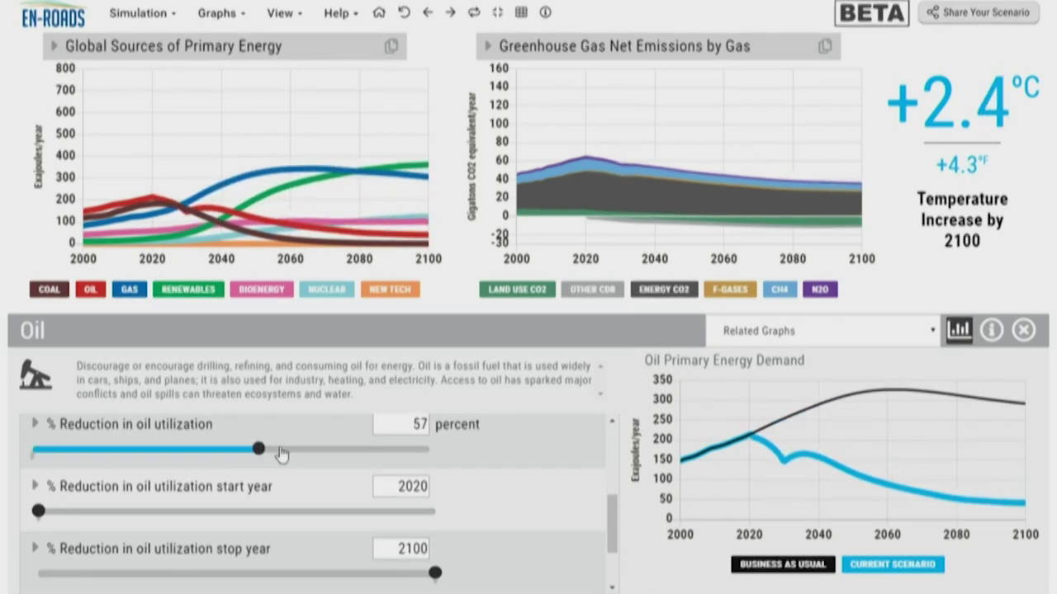
{"action": "left_click", "coordinate": [280, 451]}
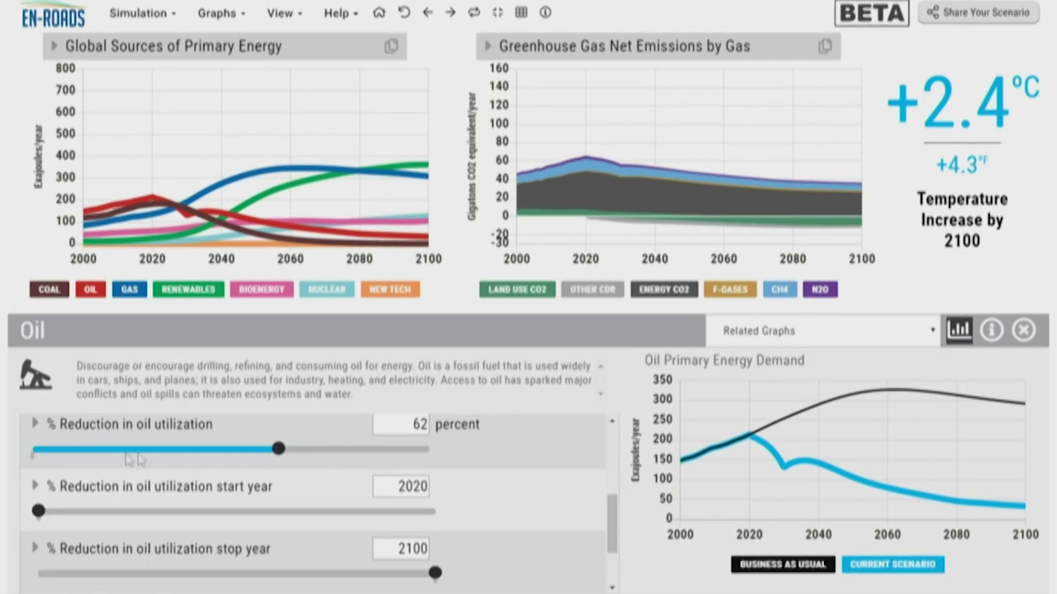
{"action": "left_click", "coordinate": [35, 452]}
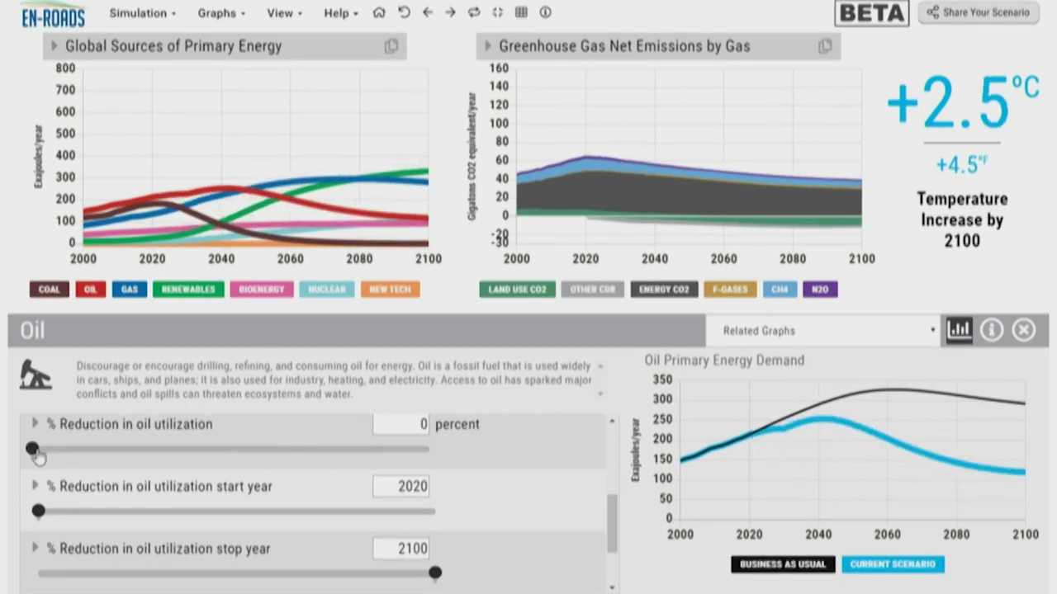
{"action": "left_click", "coordinate": [277, 453]}
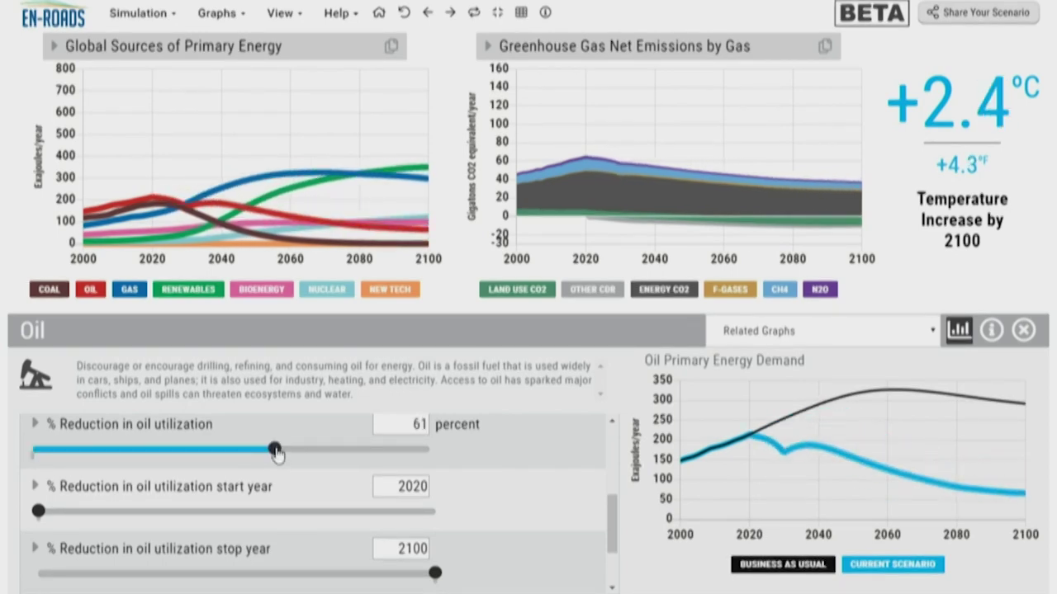
Replay the last change to buildings and industry energy efficiency several times to compare its effect on energy sources and emissions.
{"action": "left_click", "coordinate": [451, 289]}
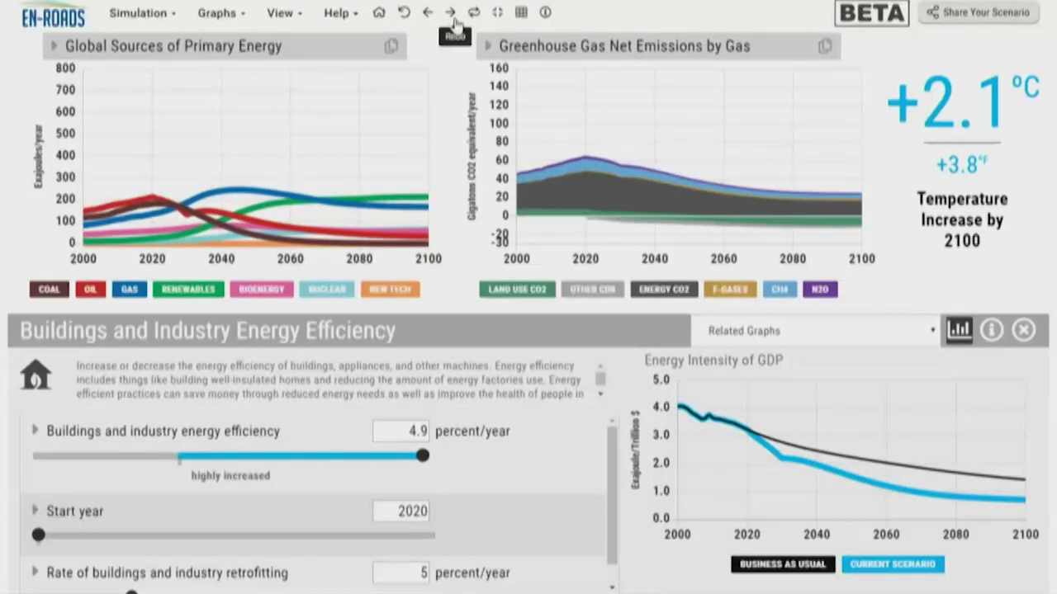
{"action": "left_click", "coordinate": [474, 15]}
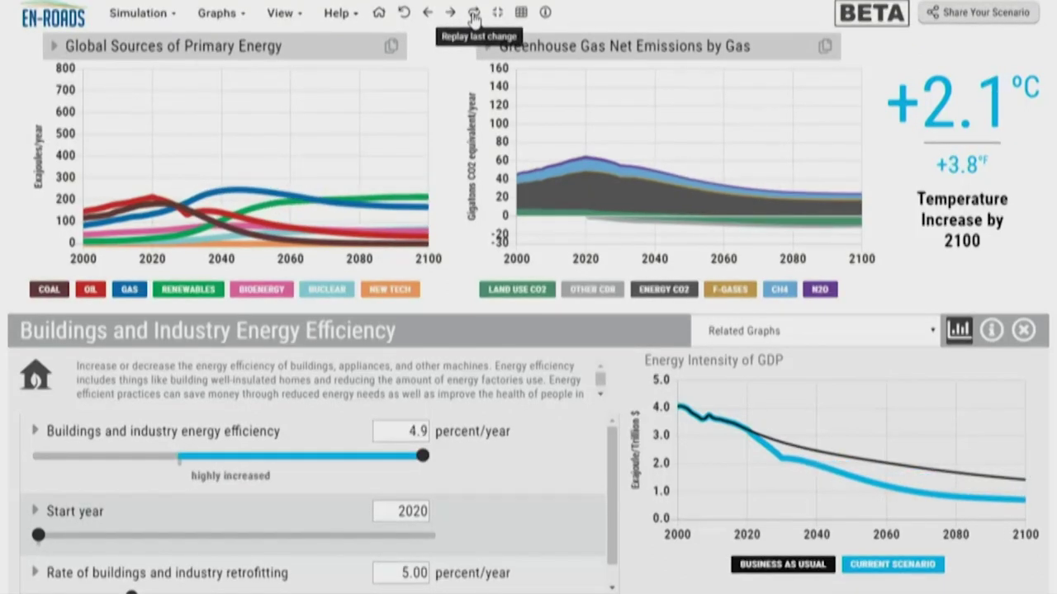
{"action": "left_click", "coordinate": [474, 15]}
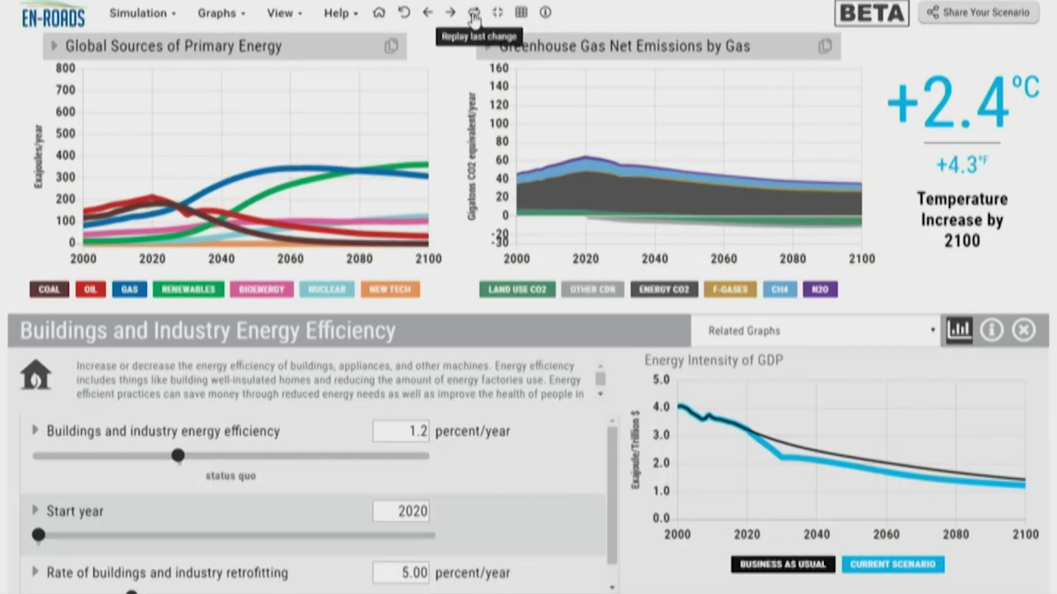
{"action": "left_click", "coordinate": [474, 15]}
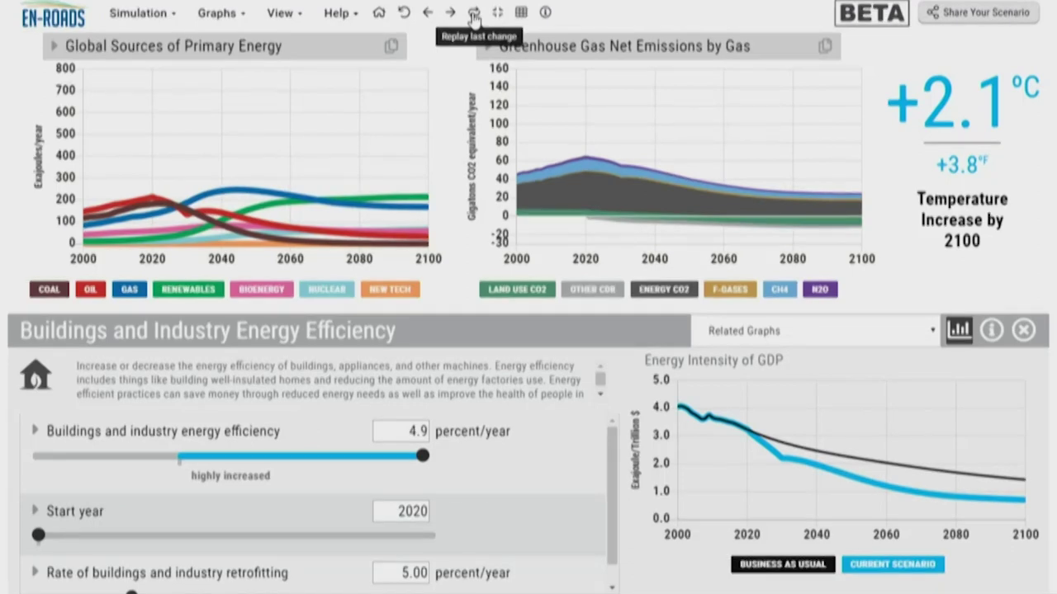
{"action": "left_click", "coordinate": [474, 15]}
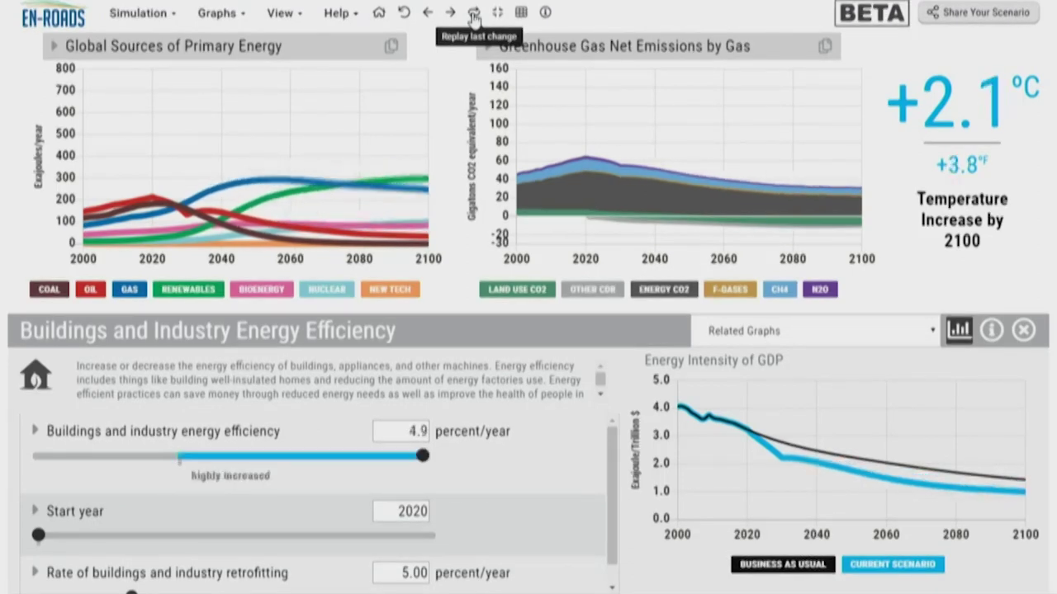
{"action": "left_click", "coordinate": [476, 15]}
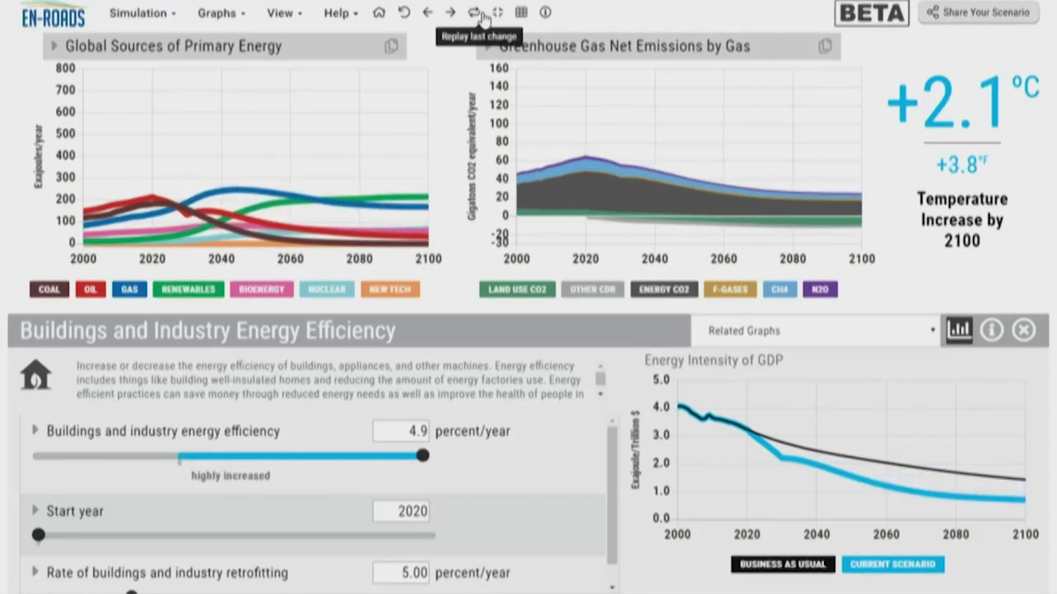
{"action": "left_click", "coordinate": [479, 16]}
{"action": "left_click", "coordinate": [475, 17]}
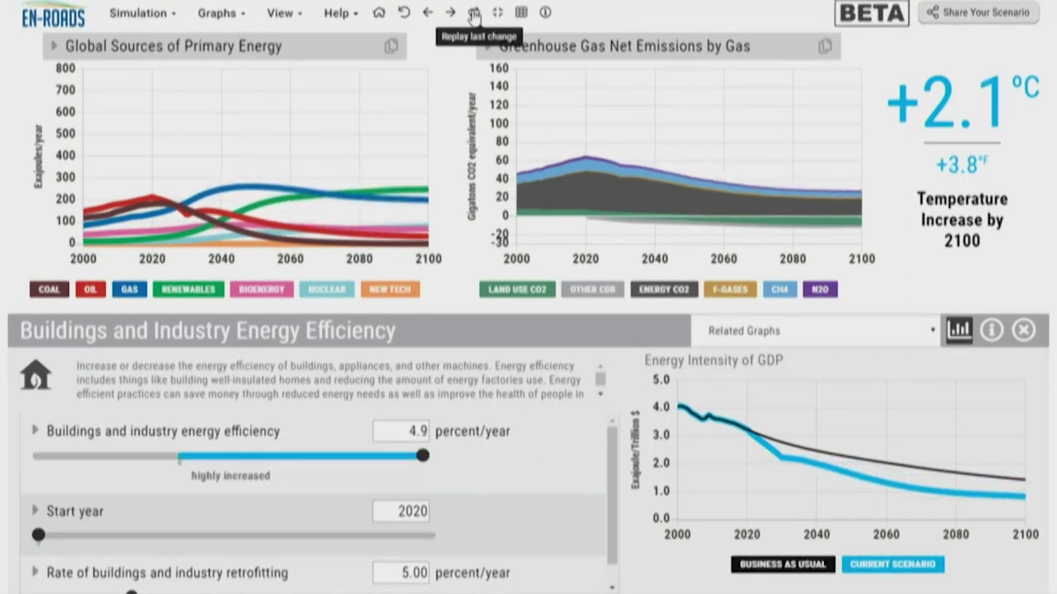
{"action": "left_click", "coordinate": [475, 16]}
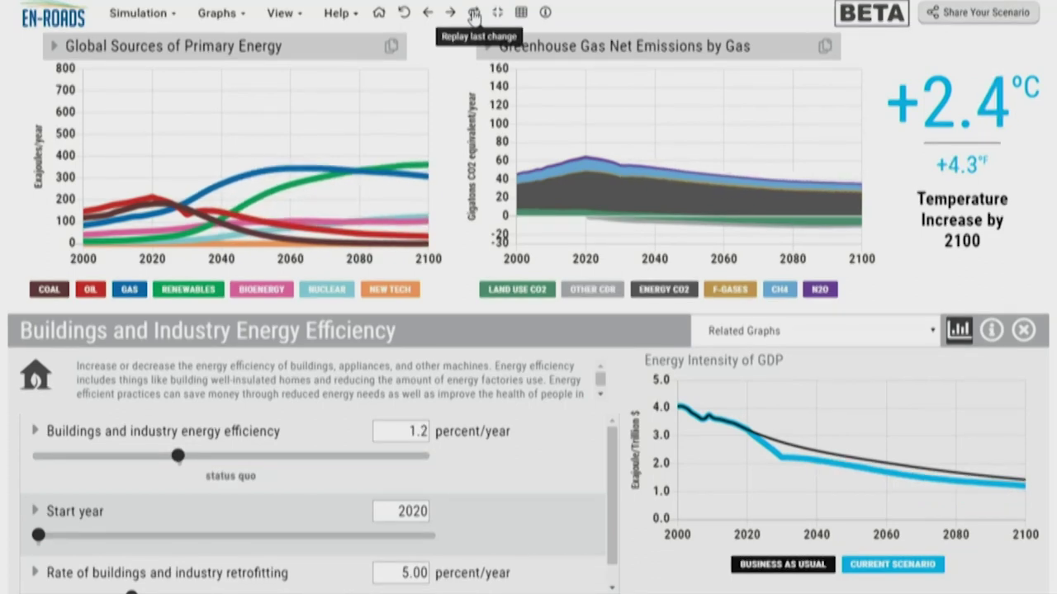
{"action": "left_click", "coordinate": [475, 14]}
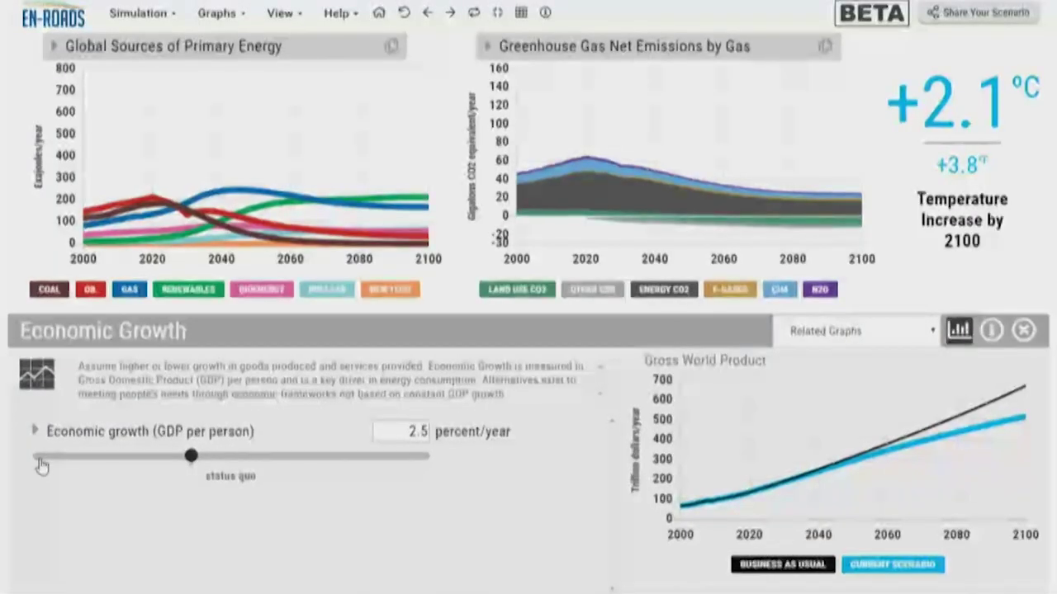
Set economic growth (GDP per person) to 1.7 percent/year and replay the change to compare its effect on the graphs.
{"action": "left_click", "coordinate": [39, 460]}
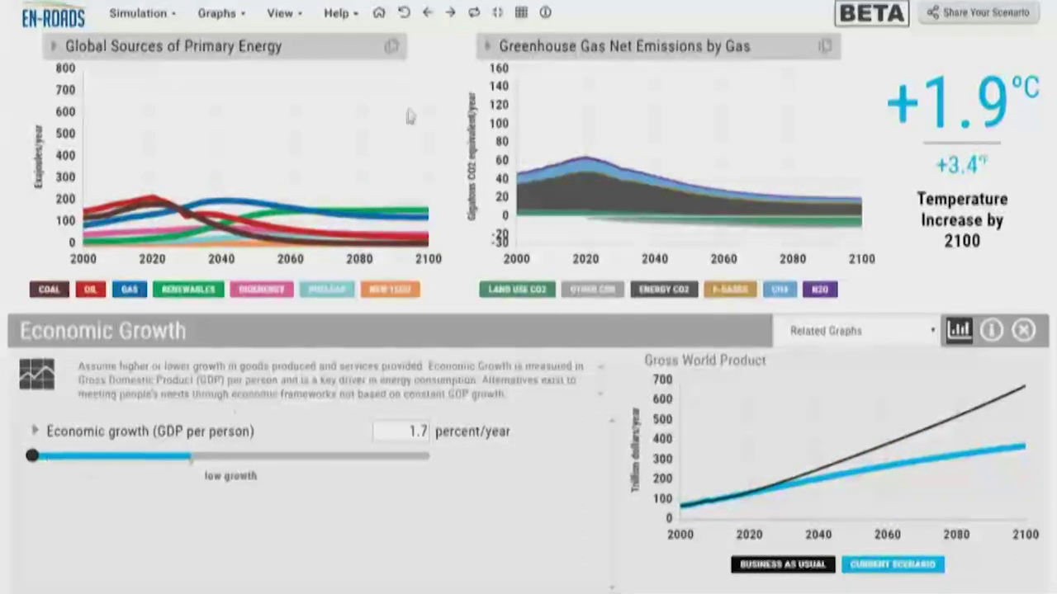
{"action": "left_click", "coordinate": [473, 14]}
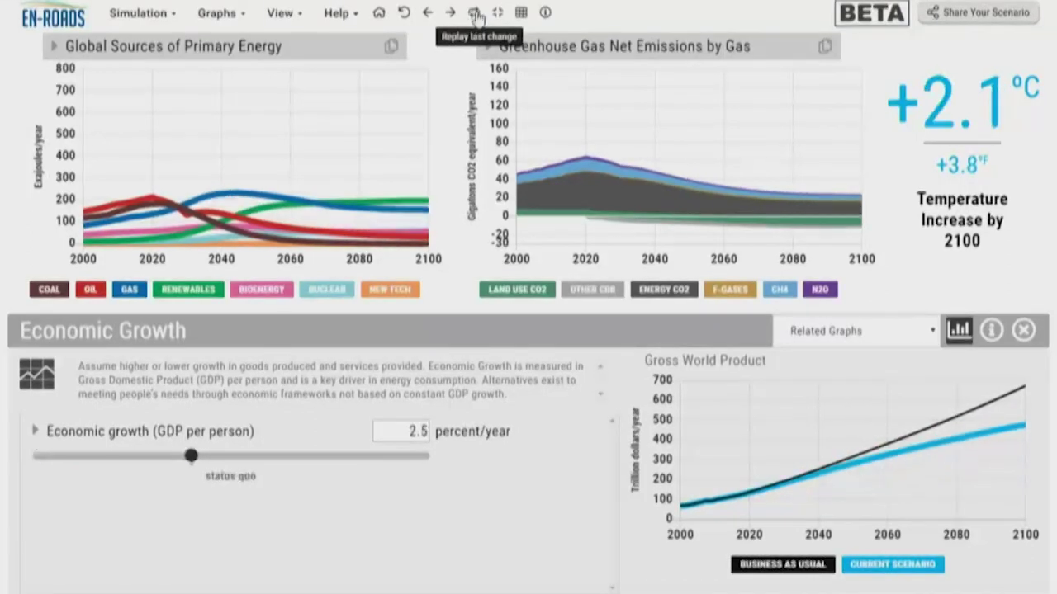
Replace the Global Sources of Primary Energy graph with Gross World Product and replay the economic growth change on it.
{"action": "left_click", "coordinate": [525, 18]}
{"action": "left_click", "coordinate": [131, 113]}
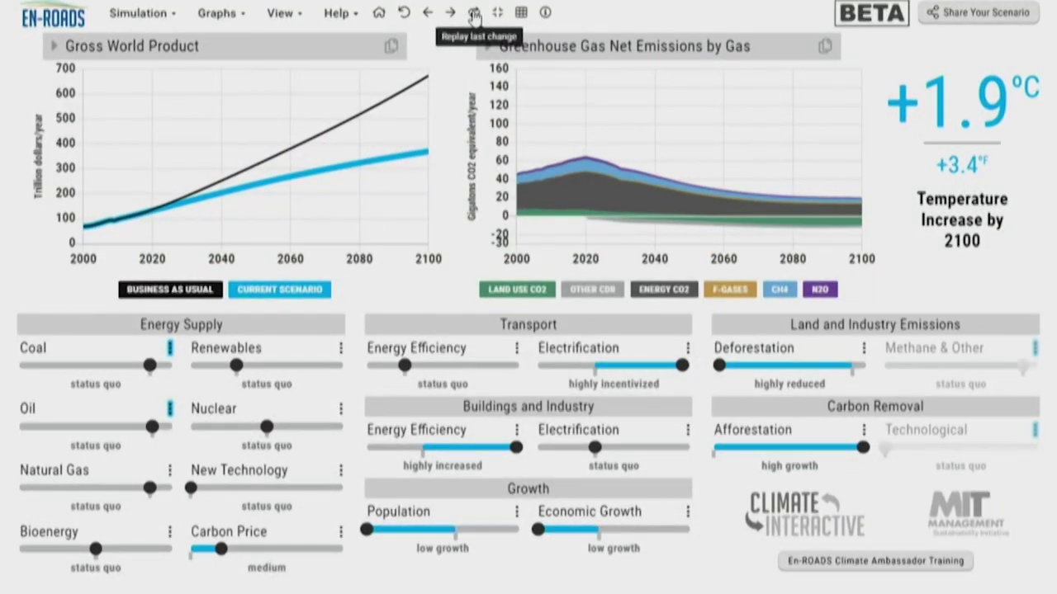
{"action": "left_click", "coordinate": [474, 15]}
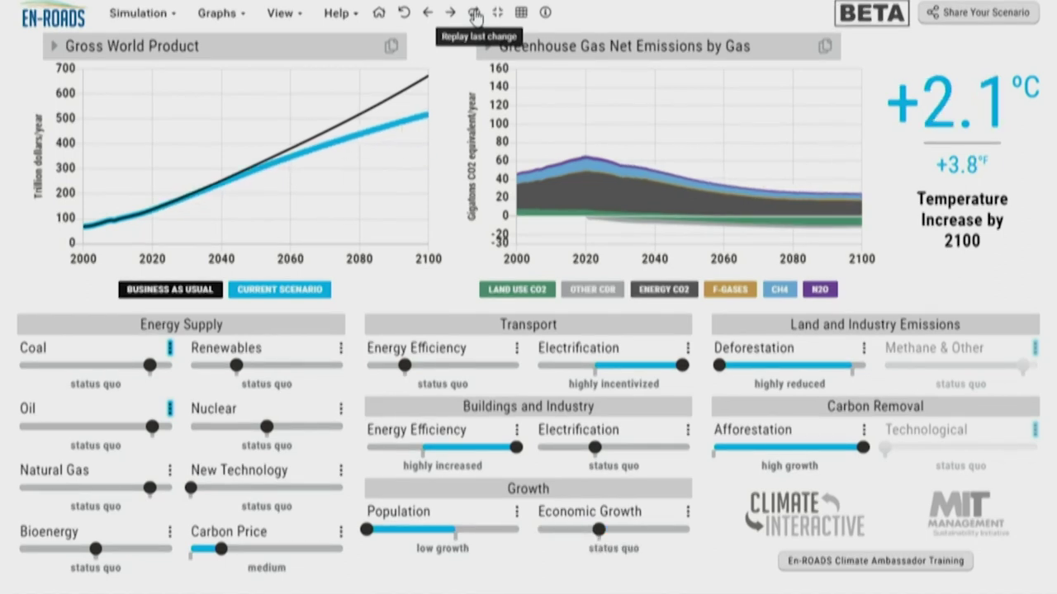
Replace the Gross World Product graph with Final Energy Consumption and replay the economic growth change on it.
{"action": "left_click", "coordinate": [521, 13]}
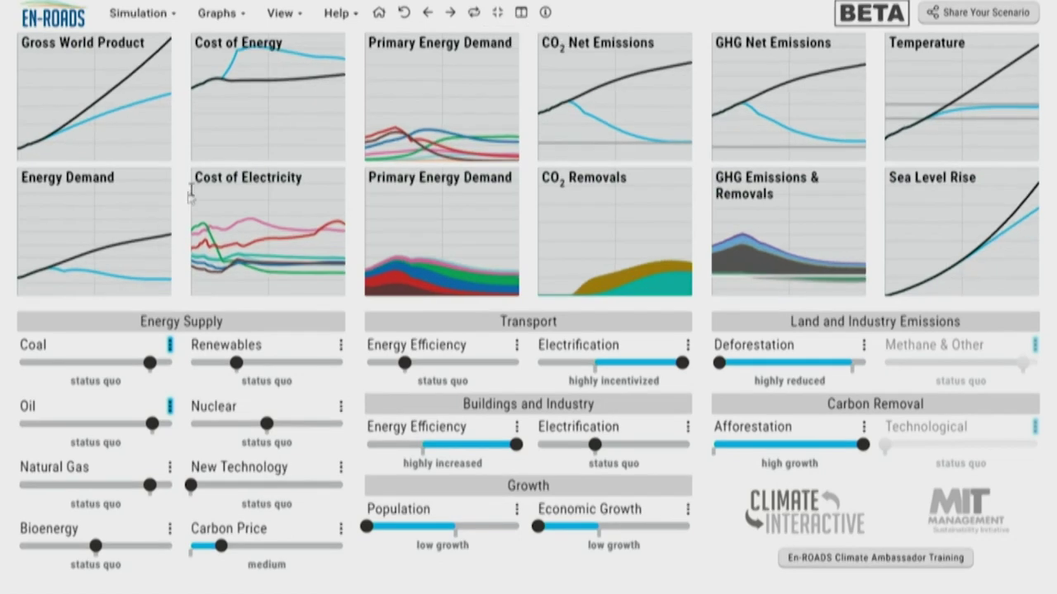
{"action": "left_click", "coordinate": [121, 237]}
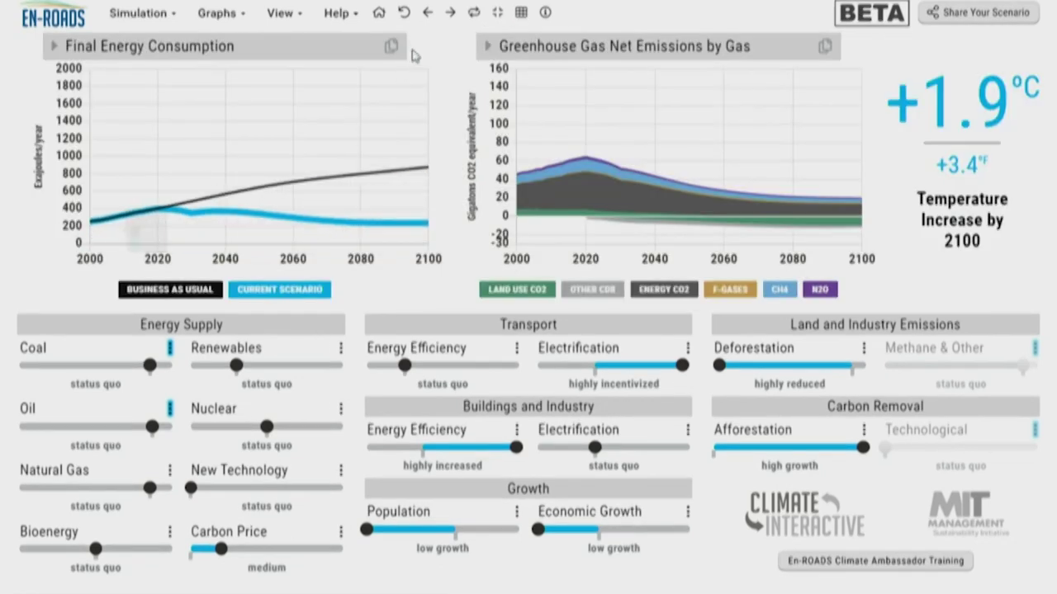
{"action": "left_click", "coordinate": [476, 15]}
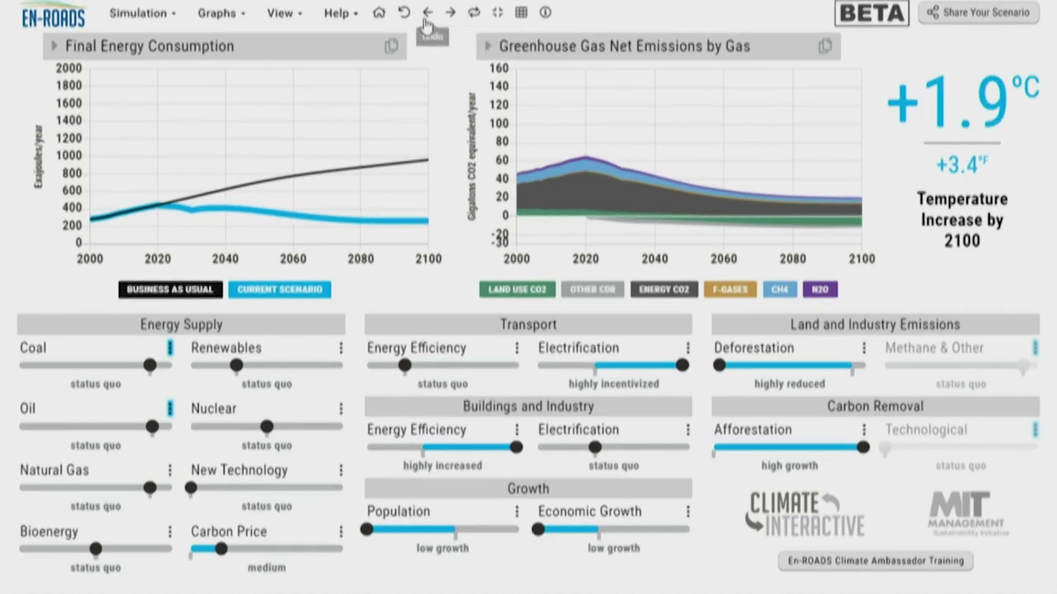
Display the Kaya Graphs to review the emission drivers, and return to the main graphs with Global Sources of Primary Energy shown.
{"action": "left_click", "coordinate": [285, 13]}
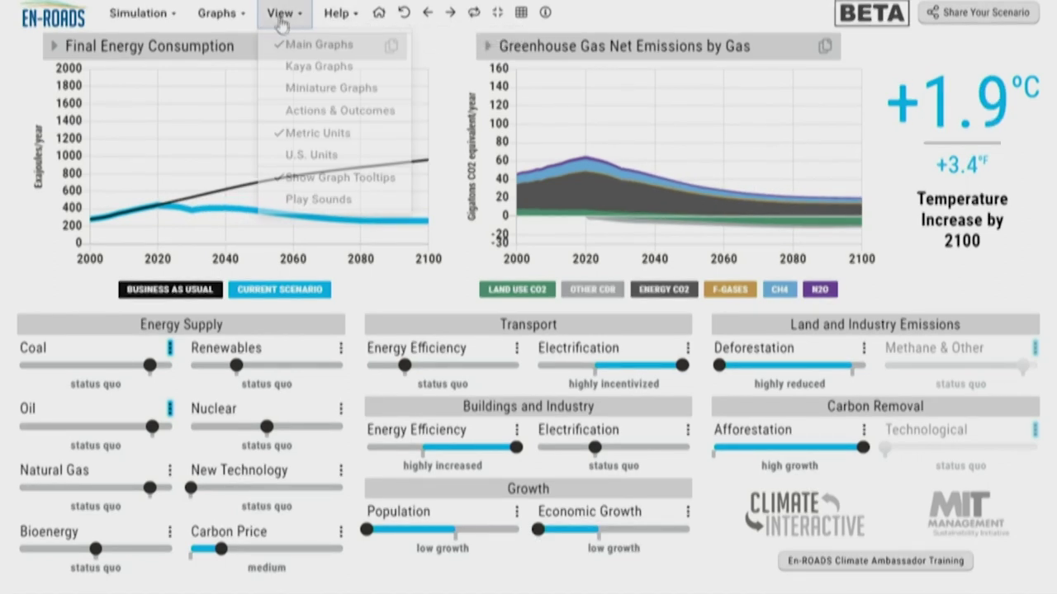
{"action": "left_click", "coordinate": [300, 65]}
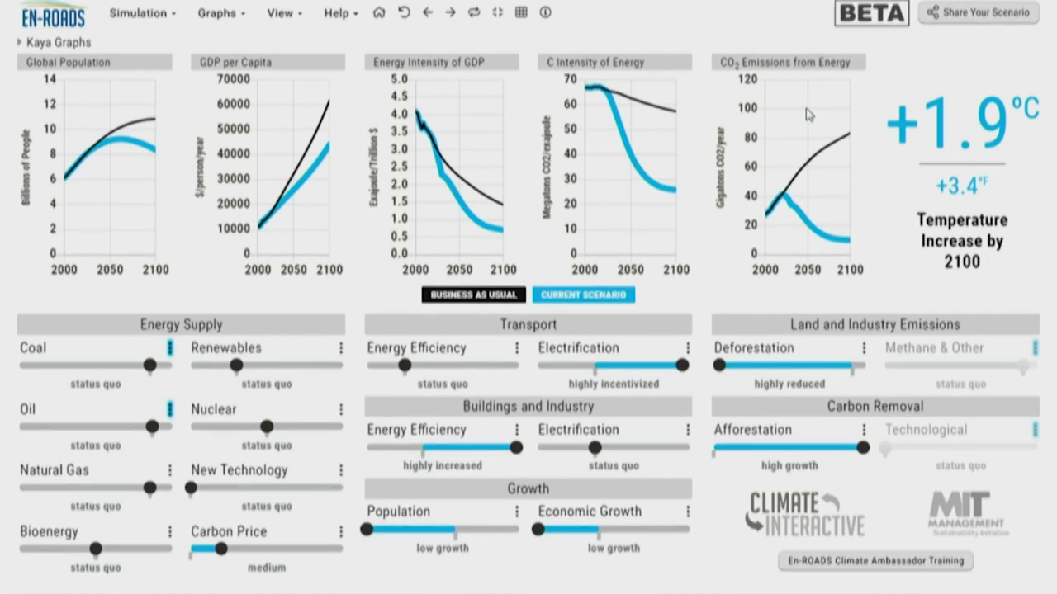
{"action": "left_click", "coordinate": [521, 14]}
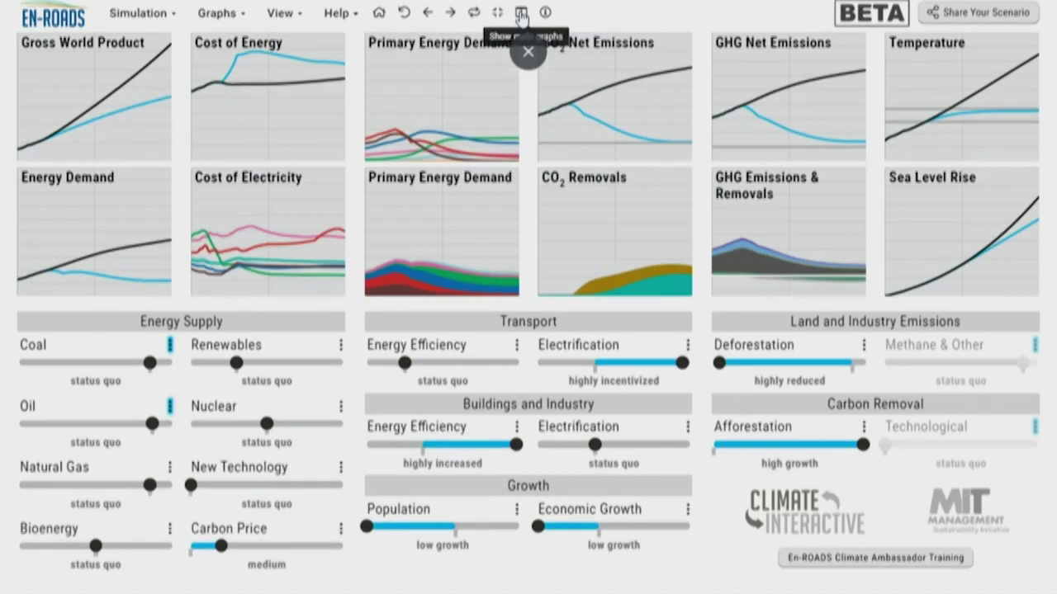
{"action": "left_click", "coordinate": [438, 132]}
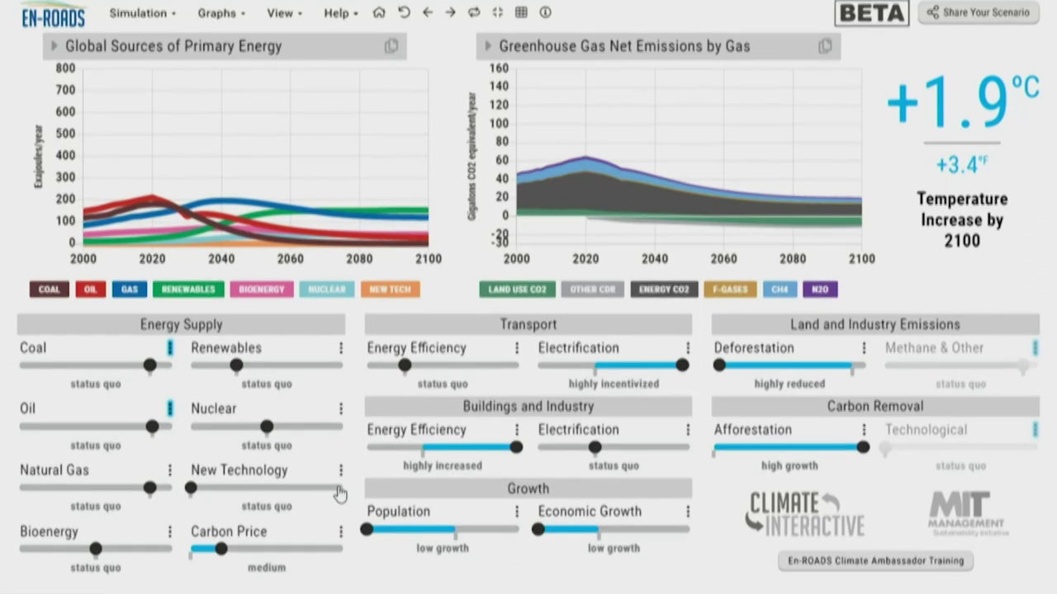
Set New Technology to huge breakthrough and replay the change repeatedly to compare its effect on energy sources and greenhouse gas emissions.
{"action": "left_click", "coordinate": [339, 490]}
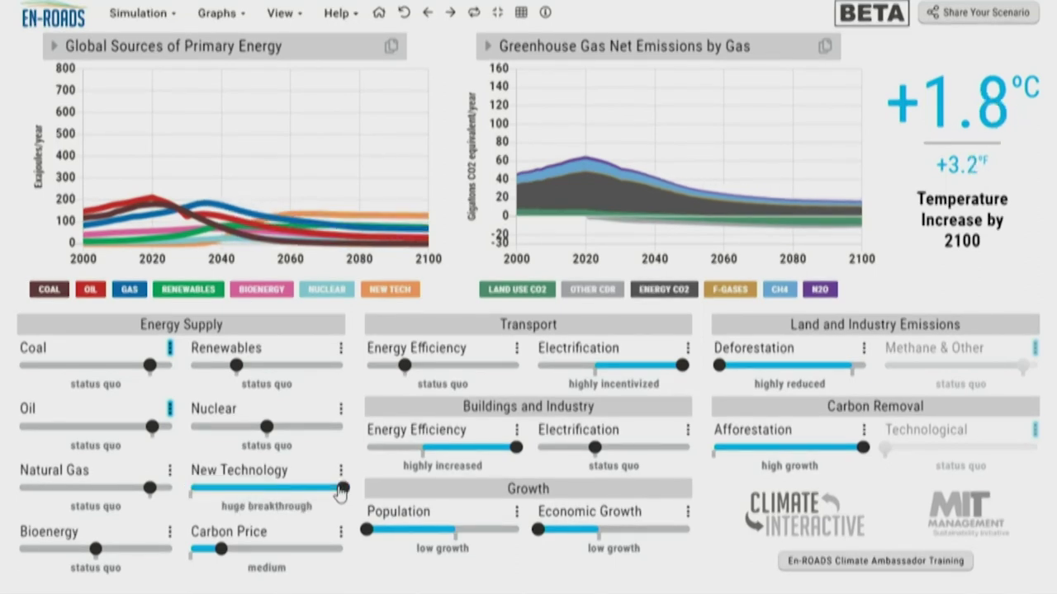
{"action": "left_click", "coordinate": [476, 16]}
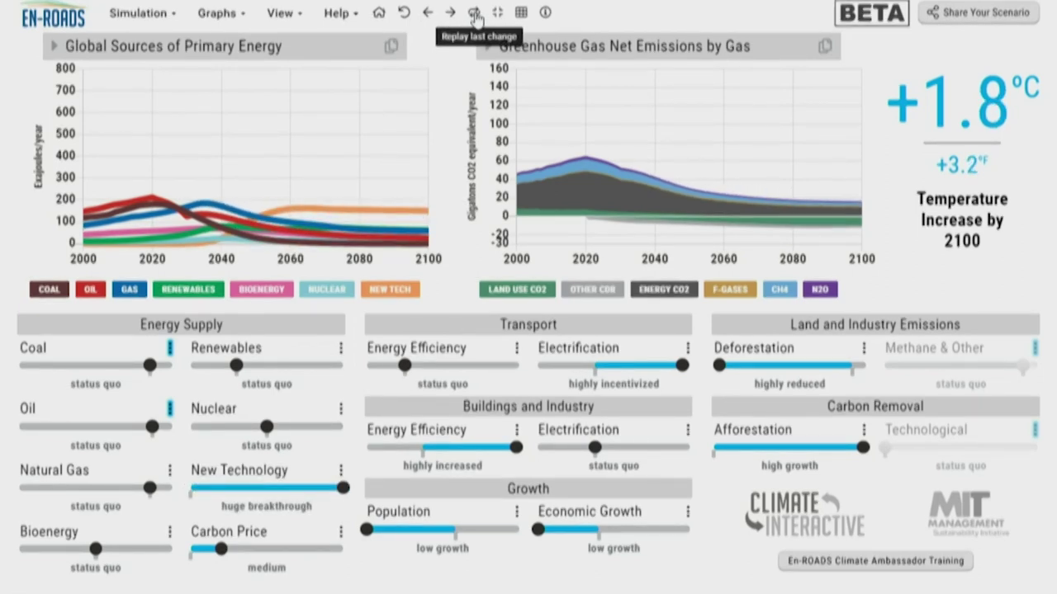
{"action": "left_click", "coordinate": [476, 16]}
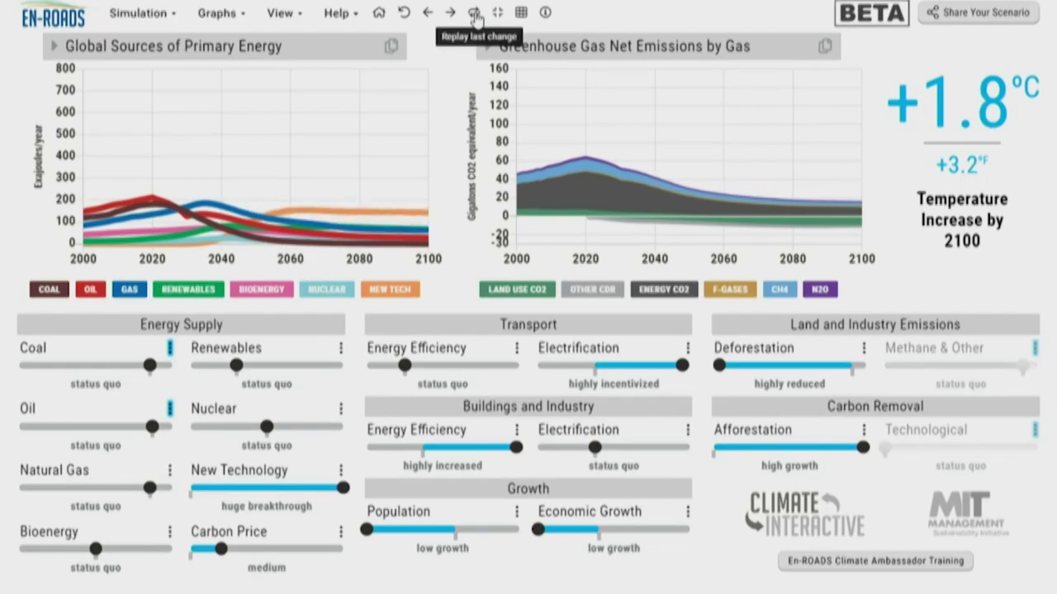
{"action": "left_click", "coordinate": [476, 15]}
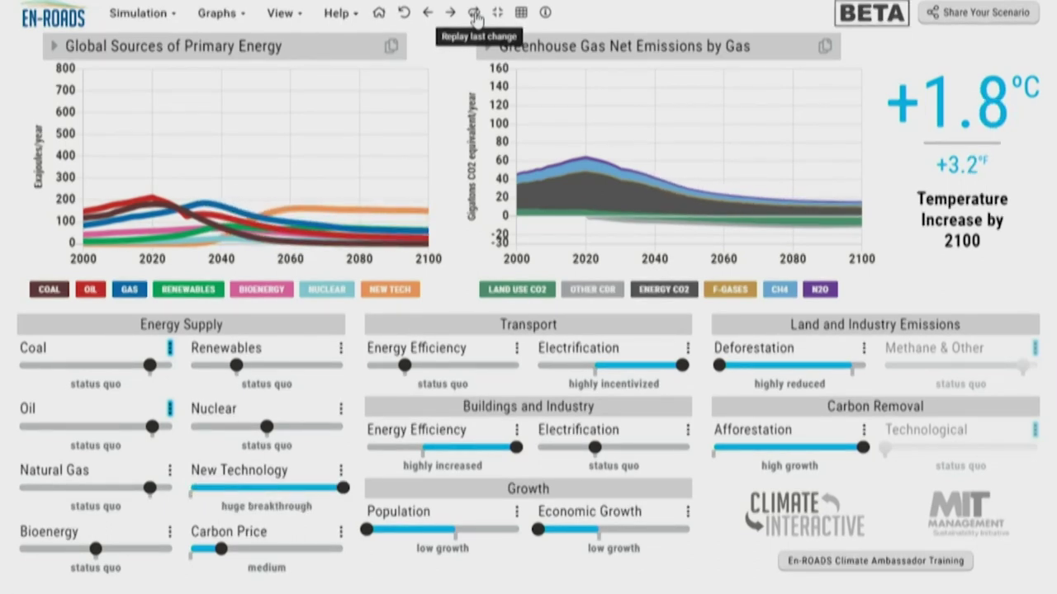
{"action": "left_click", "coordinate": [475, 14]}
{"action": "left_click", "coordinate": [477, 15]}
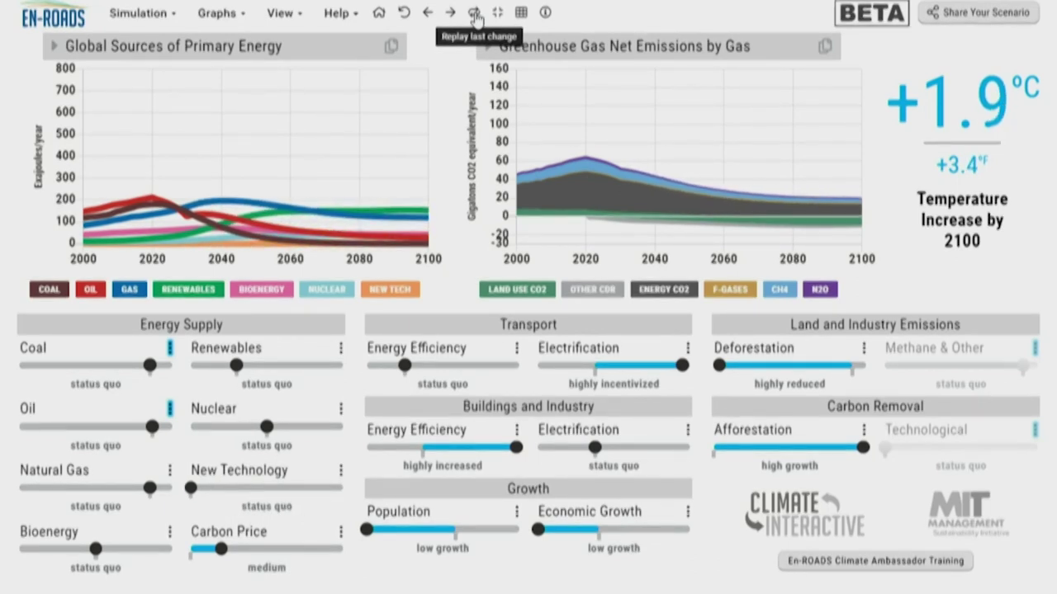
{"action": "left_click", "coordinate": [477, 15]}
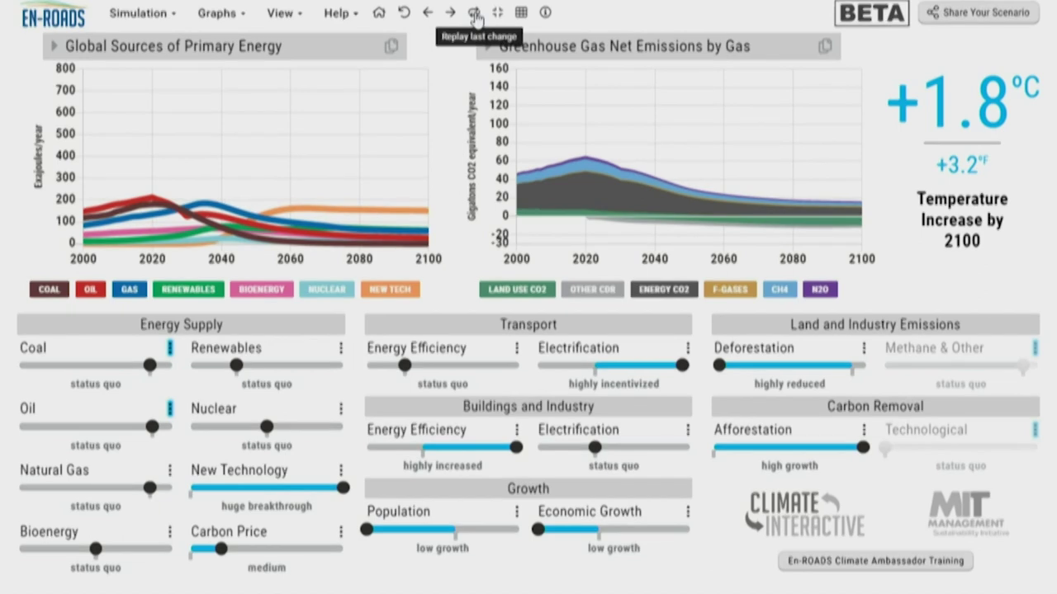
{"action": "left_click", "coordinate": [476, 15]}
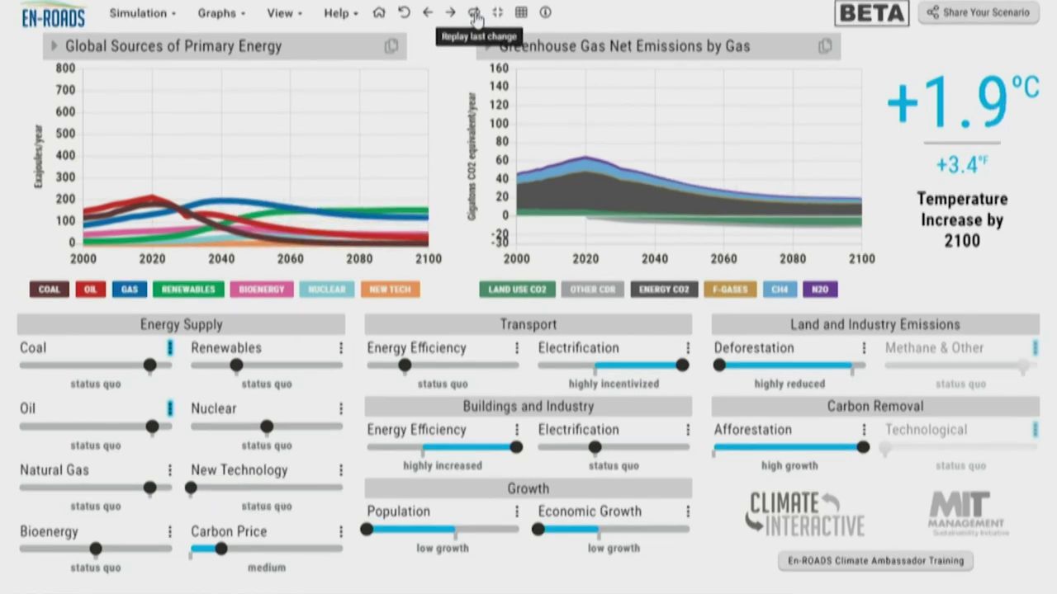
{"action": "left_click", "coordinate": [477, 14]}
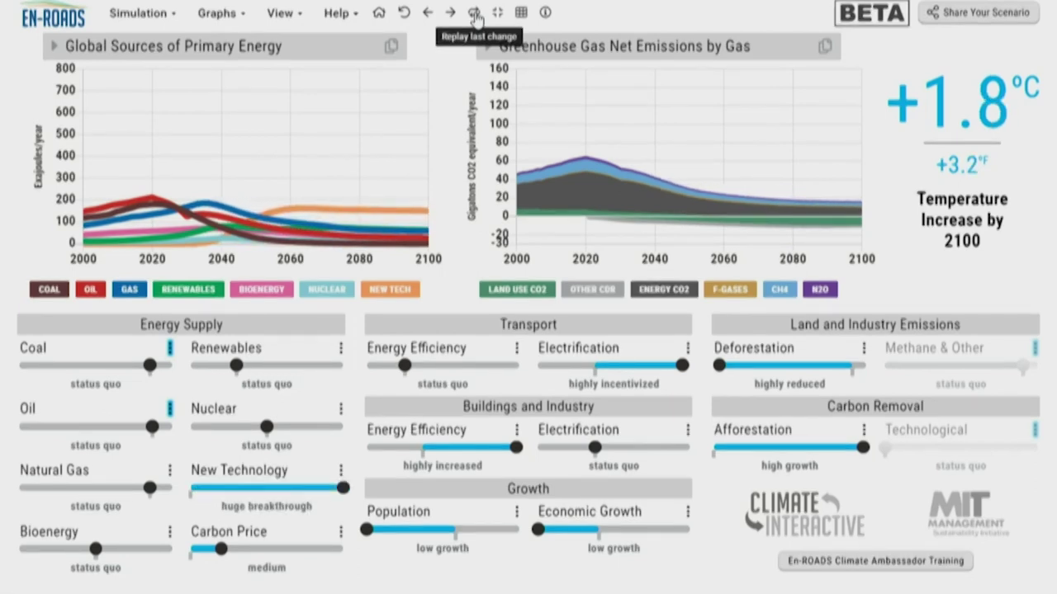
{"action": "left_click", "coordinate": [477, 15]}
{"action": "left_click", "coordinate": [476, 15]}
{"action": "left_click", "coordinate": [476, 15]}
{"action": "left_click", "coordinate": [476, 15]}
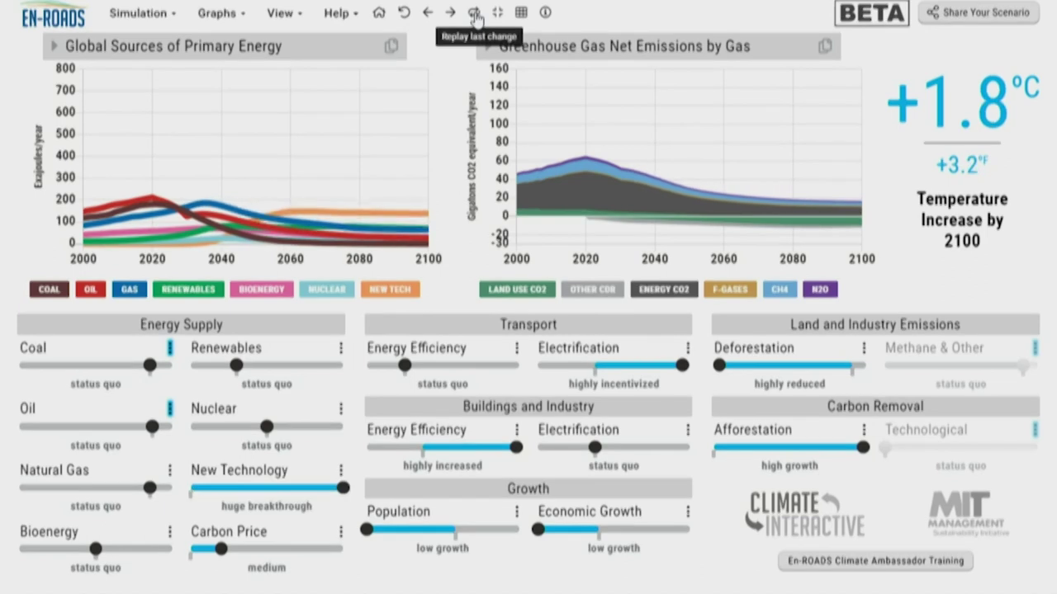
{"action": "left_click", "coordinate": [476, 15]}
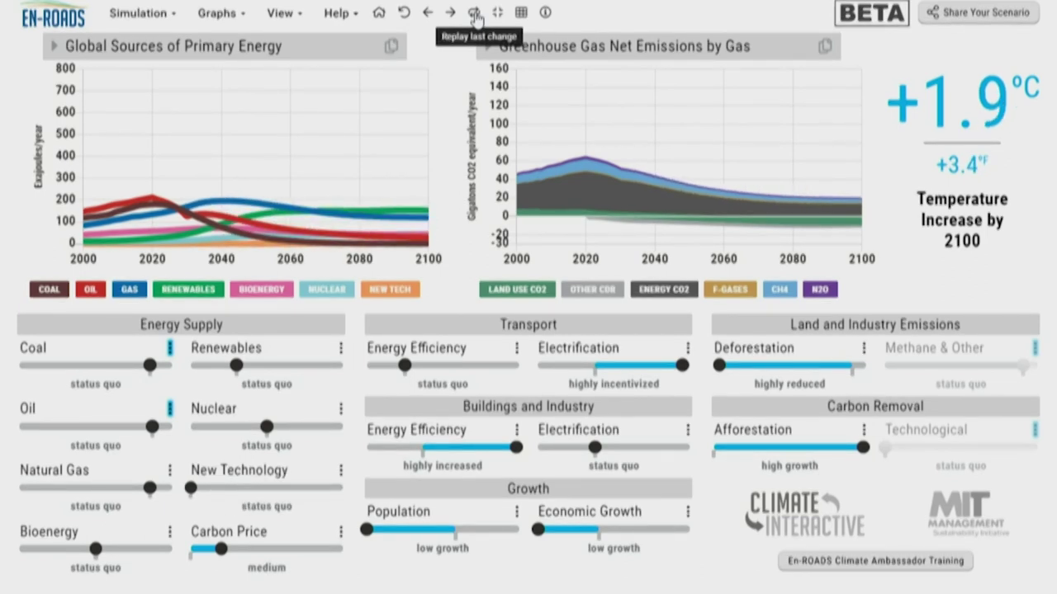
{"action": "left_click", "coordinate": [476, 15]}
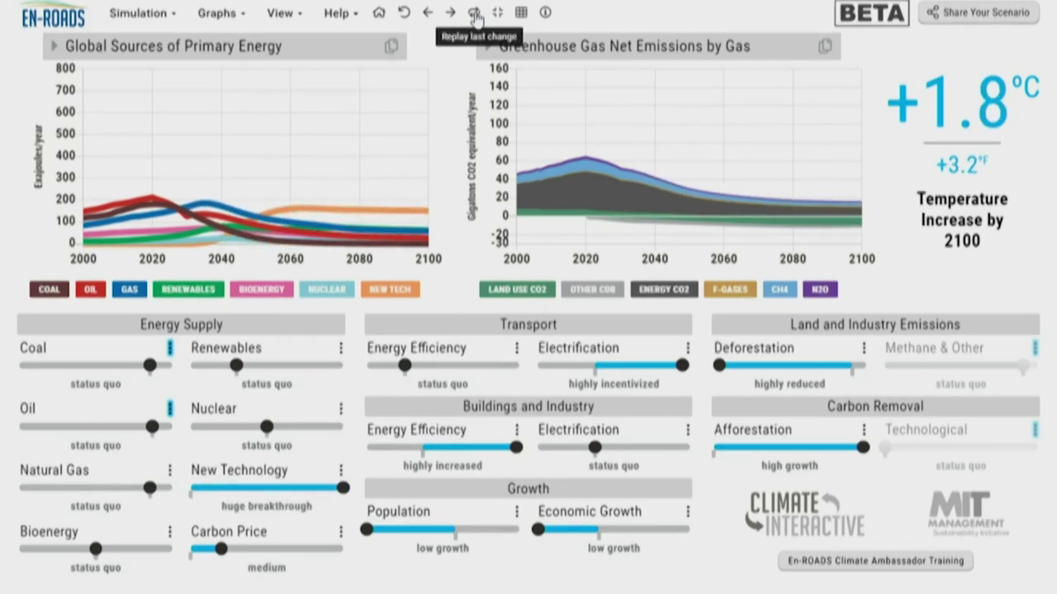
{"action": "left_click", "coordinate": [477, 15]}
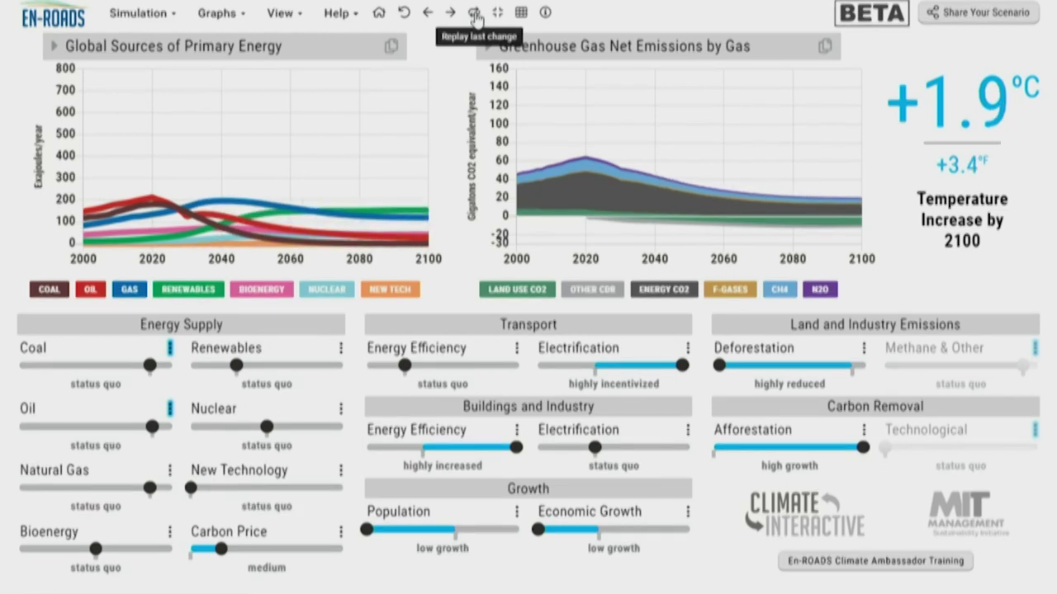
{"action": "left_click", "coordinate": [476, 15]}
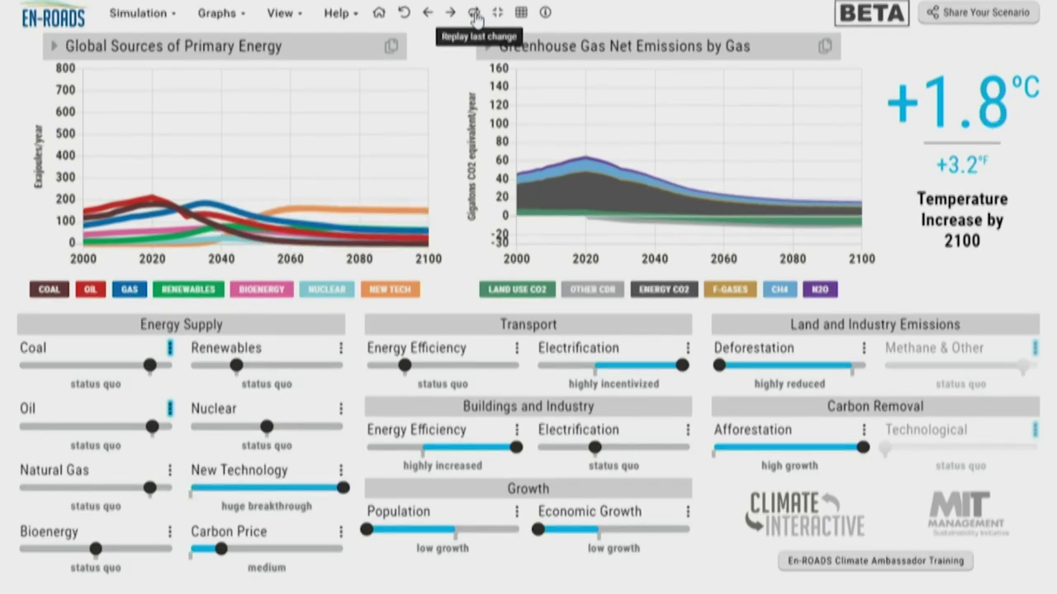
{"action": "left_click", "coordinate": [476, 15]}
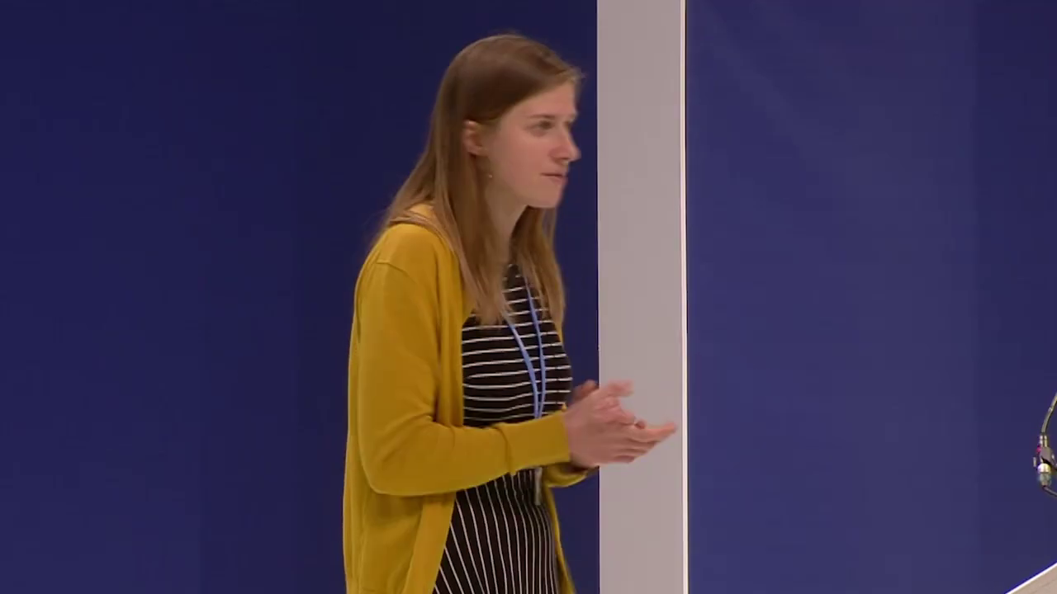